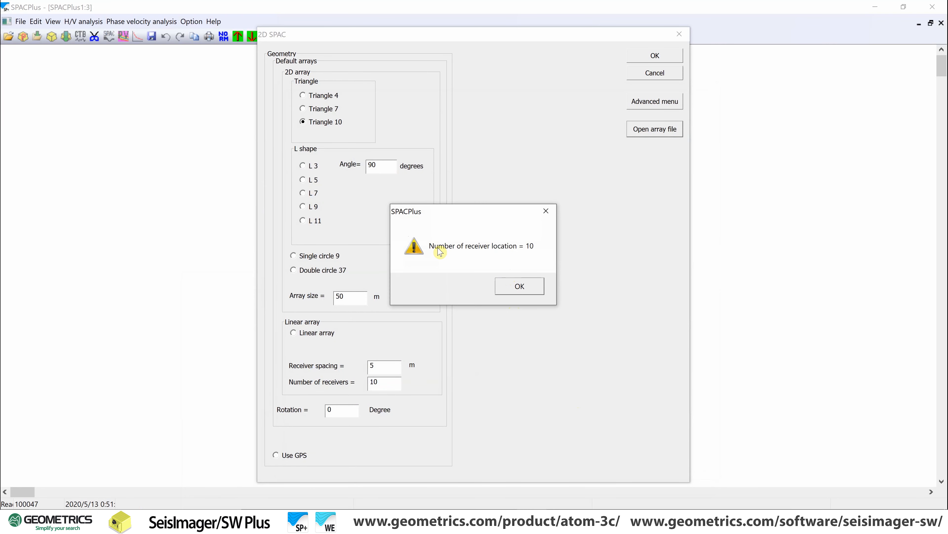
Run the 2D SPAC analysis using the manual array geometry loaded from the array file
left_click(530, 285)
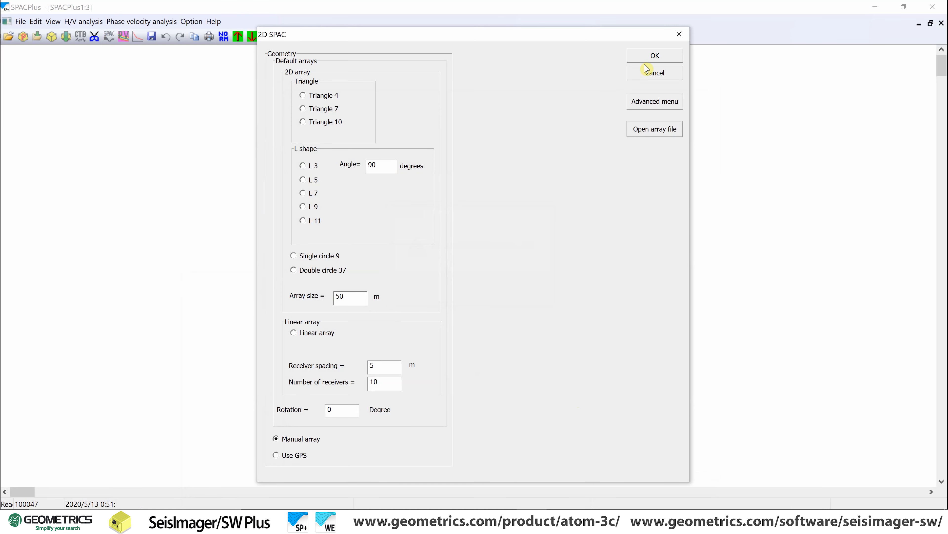
left_click(655, 56)
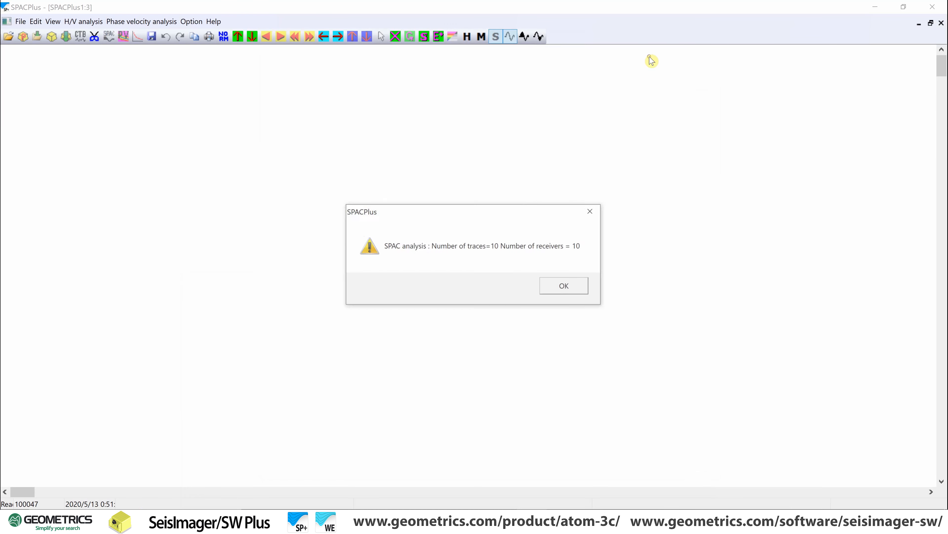
left_click(567, 287)
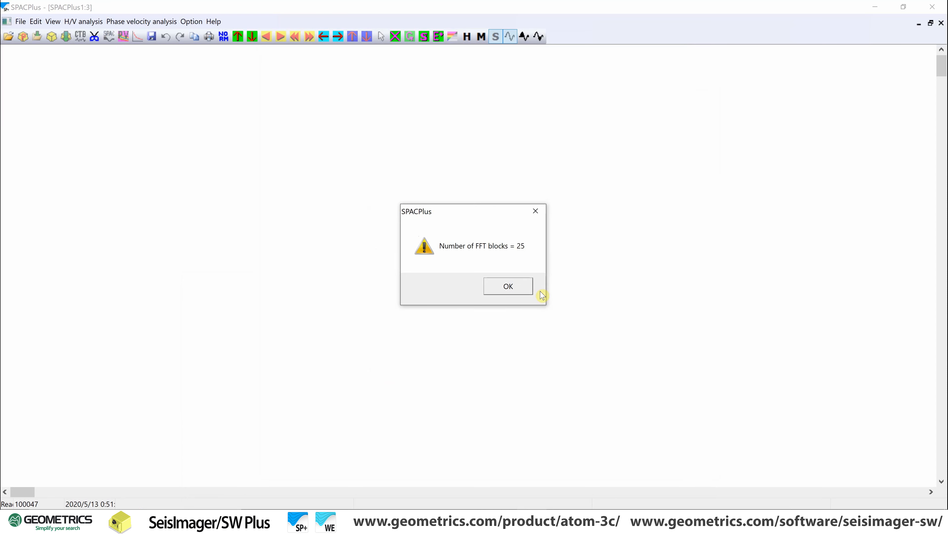
left_click(516, 292)
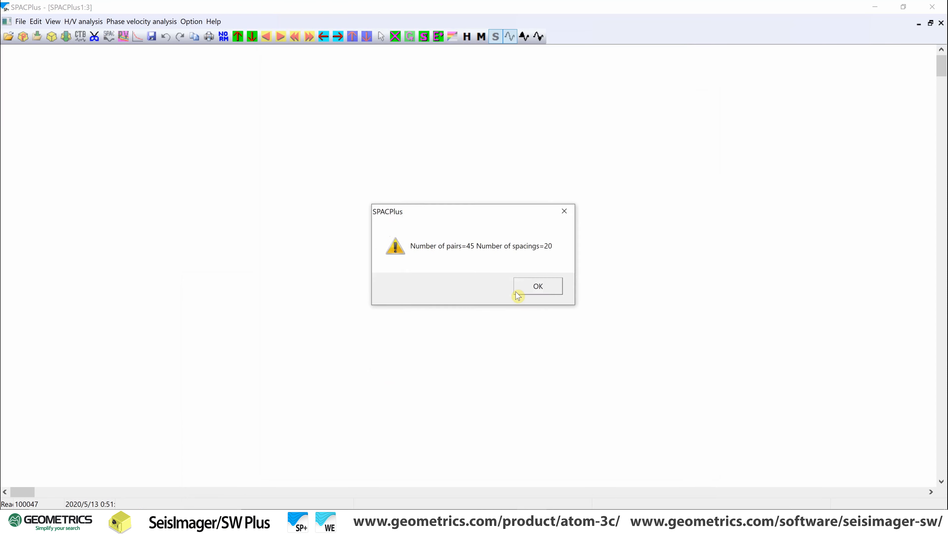
left_click(548, 290)
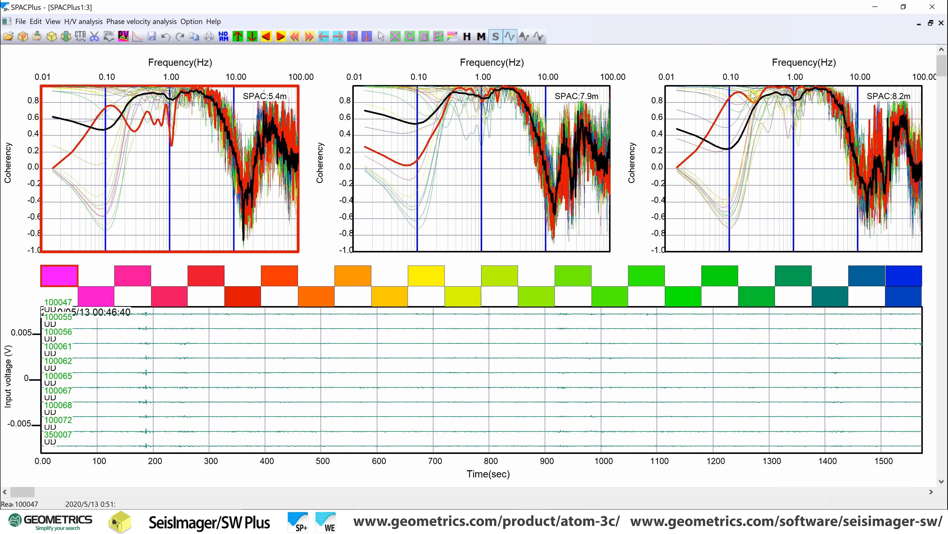
Review the manual array's coherence plots across the receiver spacings, then close the SPAC result
left_click(281, 38)
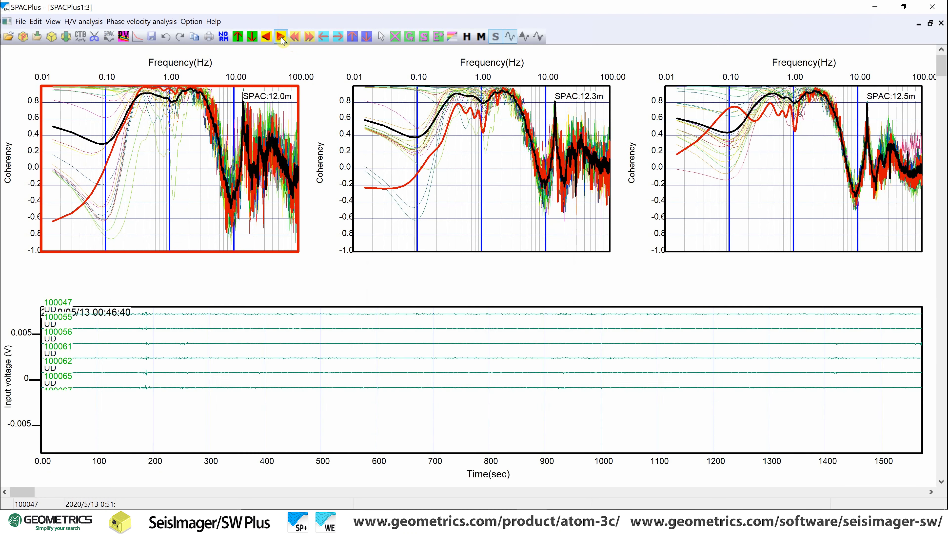
left_click(281, 38)
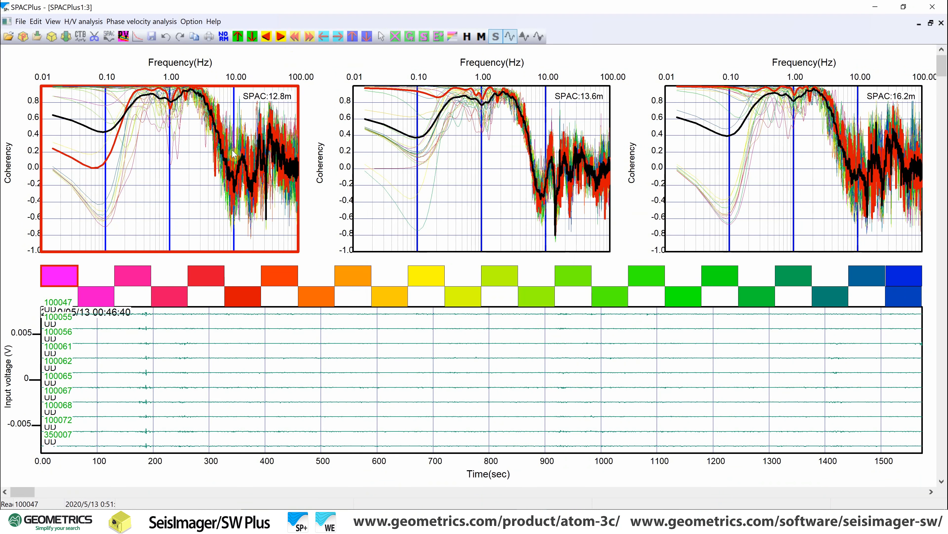
left_click(281, 37)
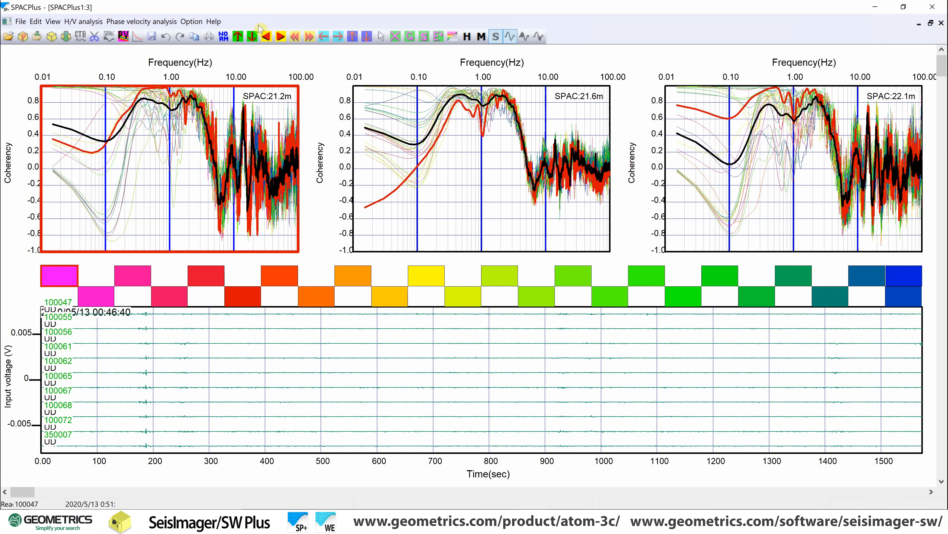
left_click(265, 36)
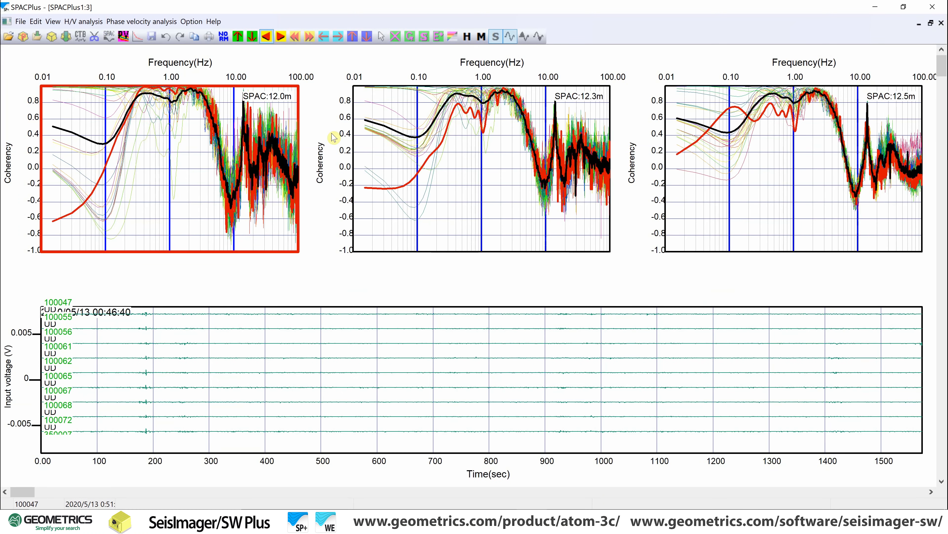
left_click(266, 37)
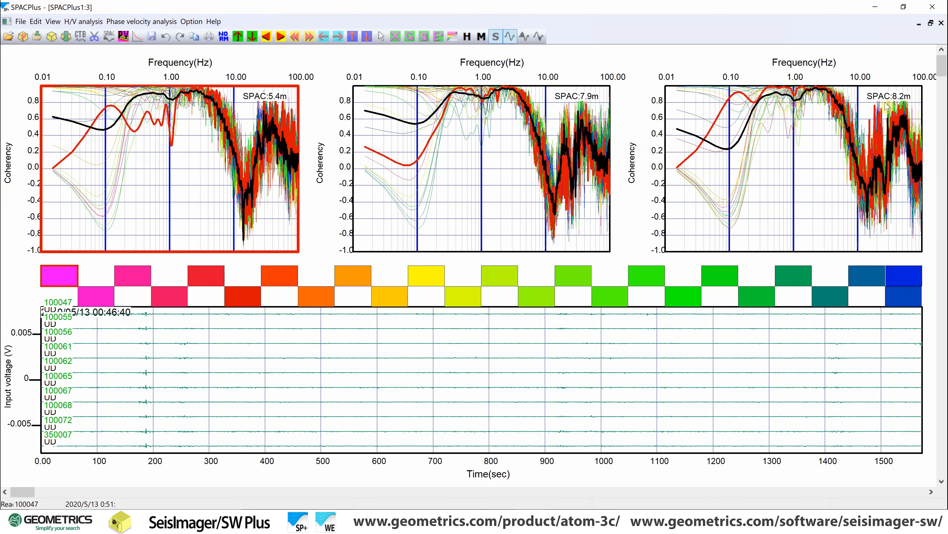
left_click(942, 24)
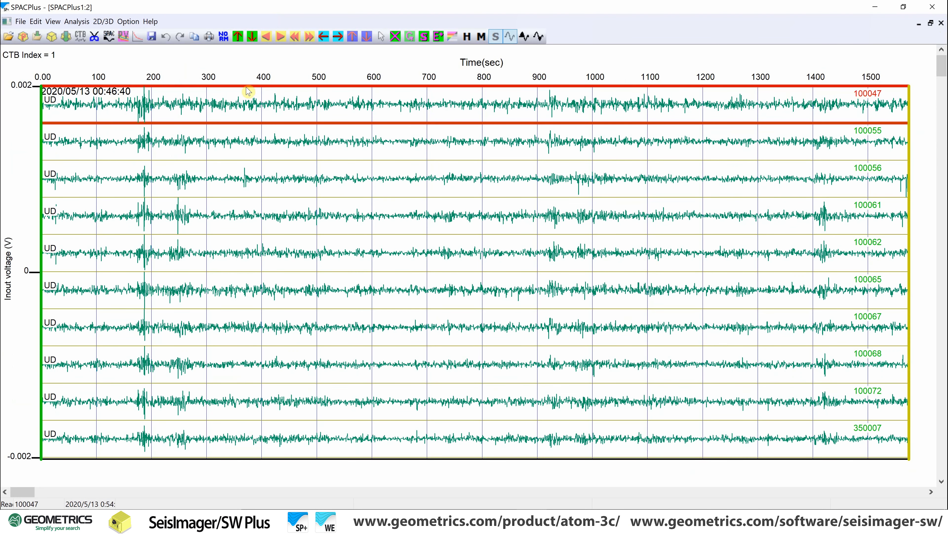
Run a new 2D SPAC analysis, applying new geometry with the Triangle 10 array at a size of 50 m
left_click(108, 41)
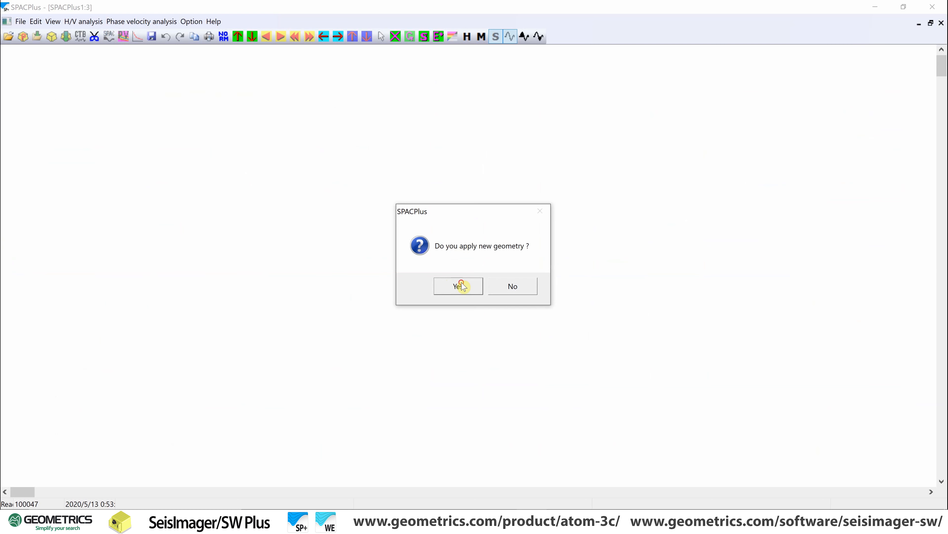
left_click(460, 286)
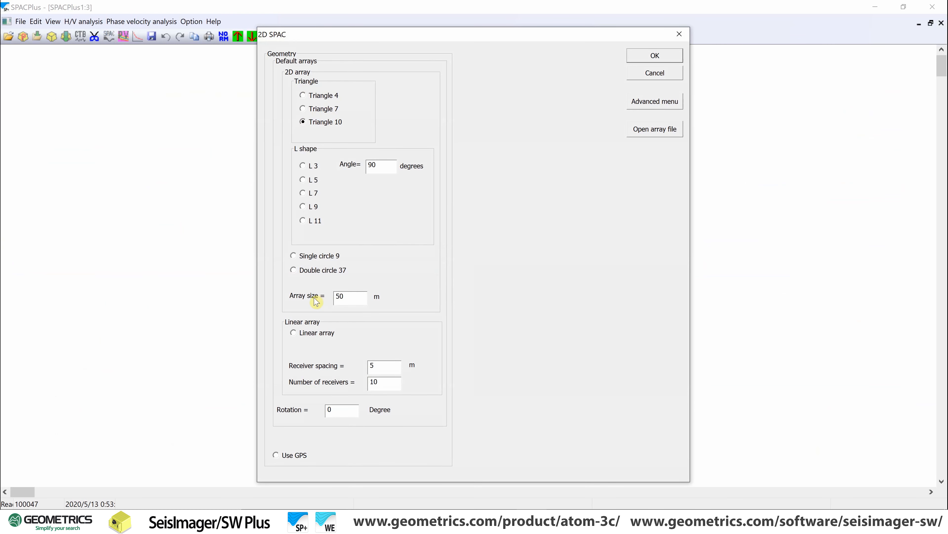
left_click(628, 59)
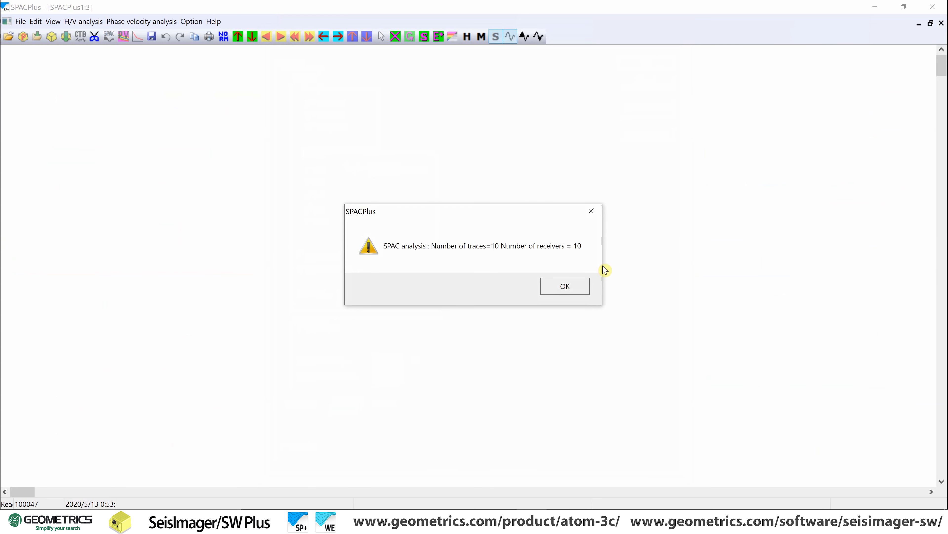
left_click(573, 285)
left_click(522, 290)
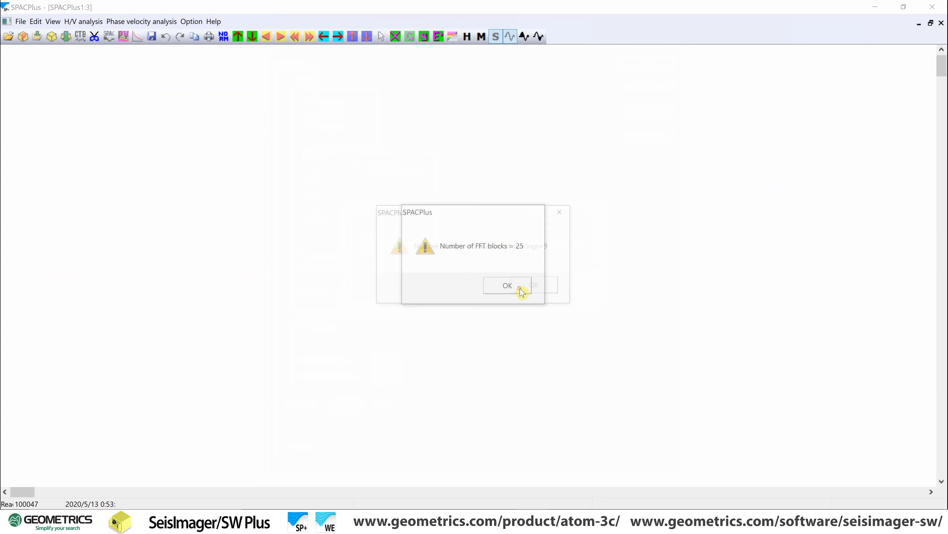
left_click(546, 292)
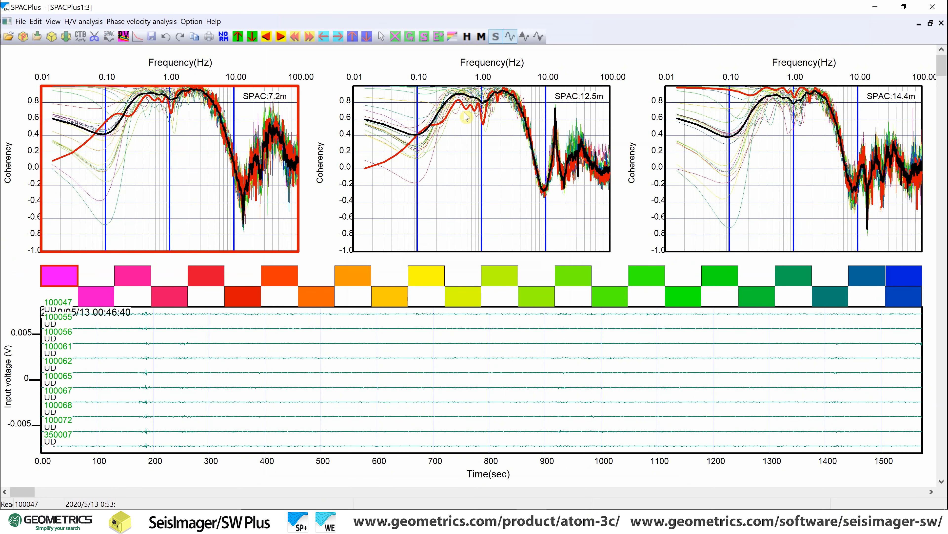
Review the Triangle 10 coherence plots across the receiver spacings, then close the SPAC result
left_click(281, 37)
left_click(282, 39)
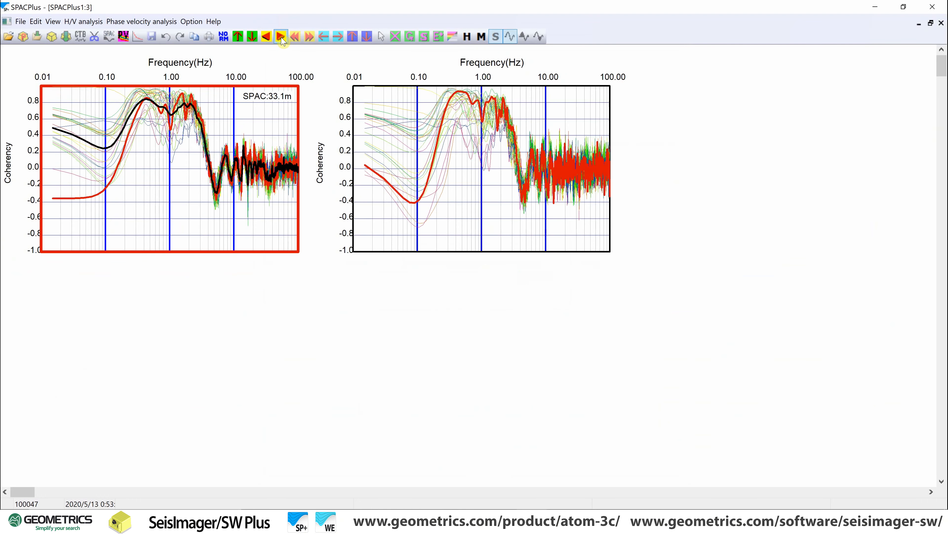
left_click(272, 39)
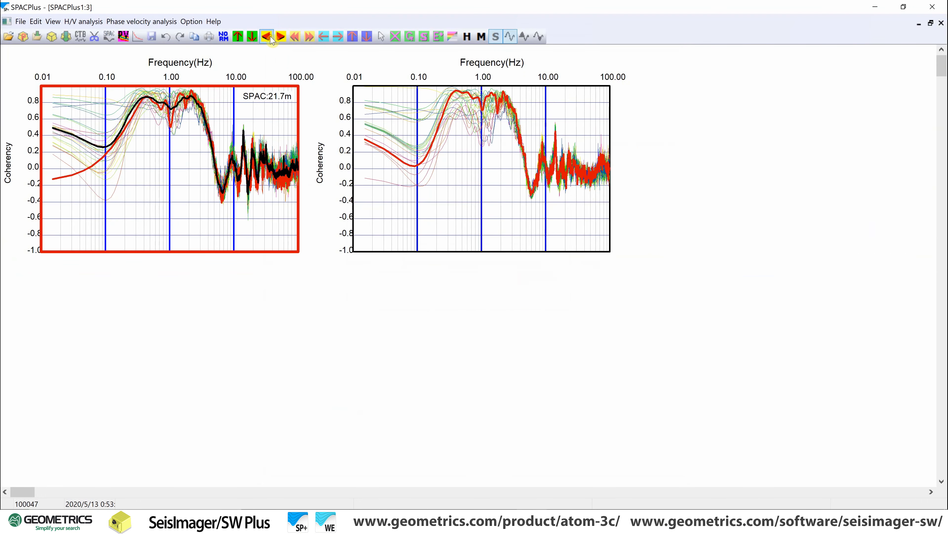
left_click(273, 38)
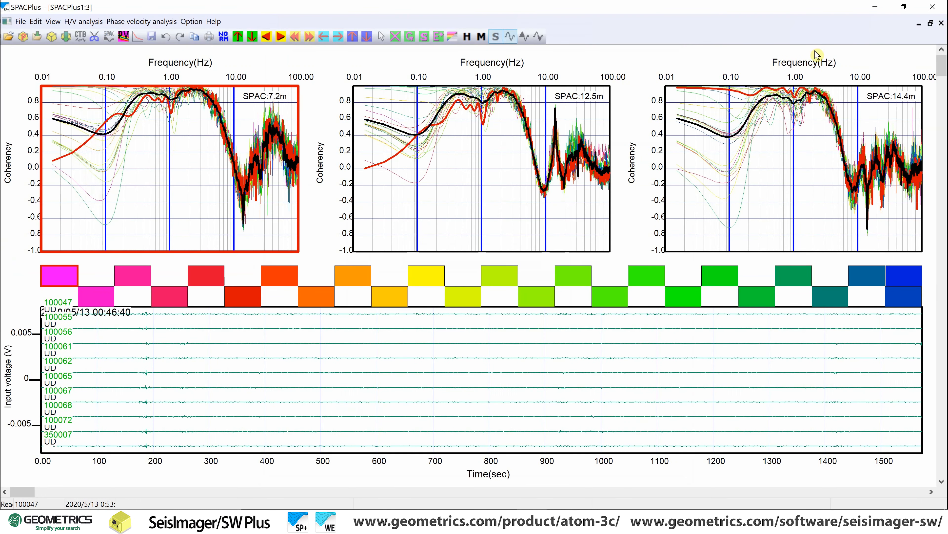
left_click(943, 24)
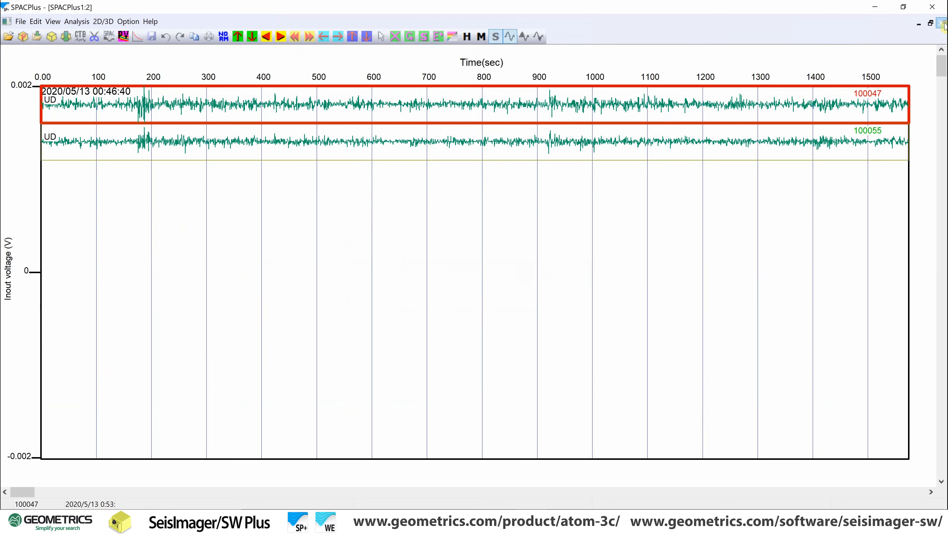
Run a new 2D SPAC analysis, applying new geometry taken from the GPS receiver positions
left_click(112, 39)
left_click(469, 289)
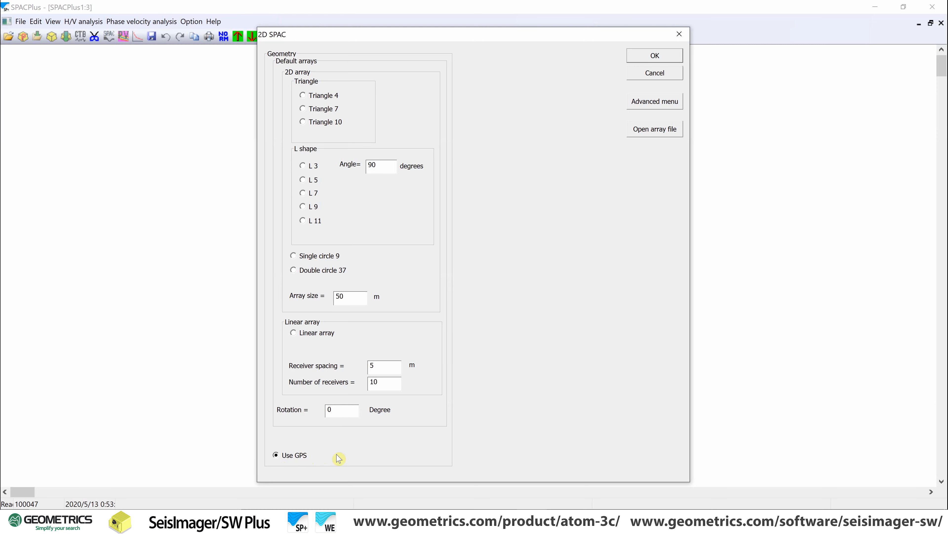
left_click(642, 58)
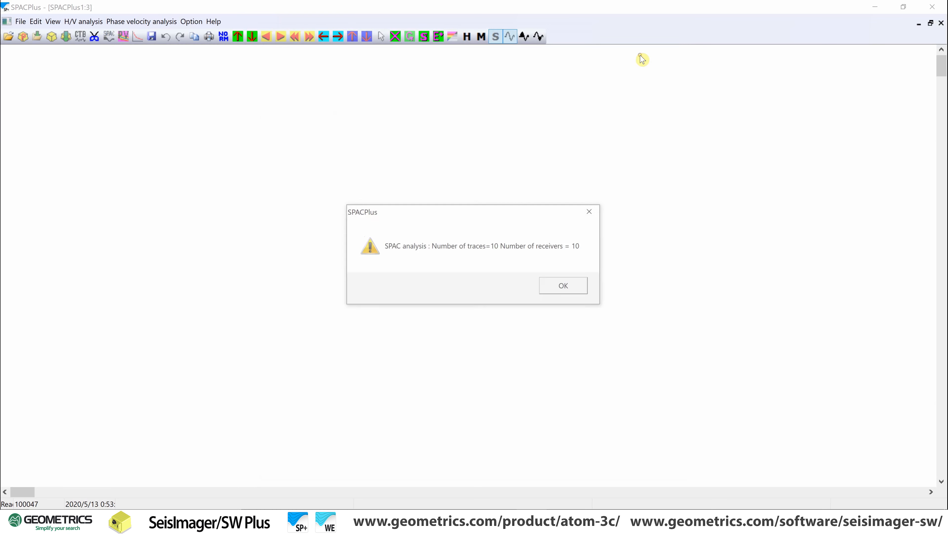
left_click(572, 294)
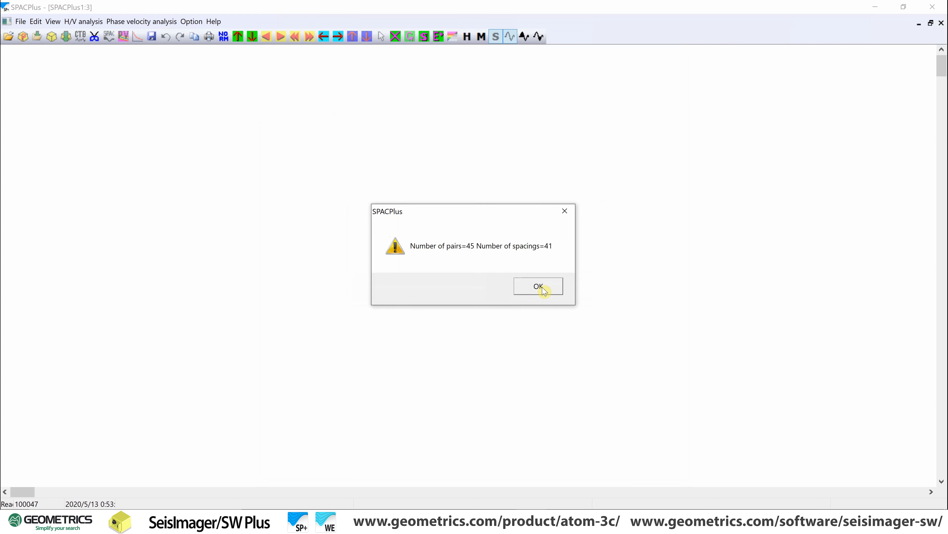
left_click(544, 290)
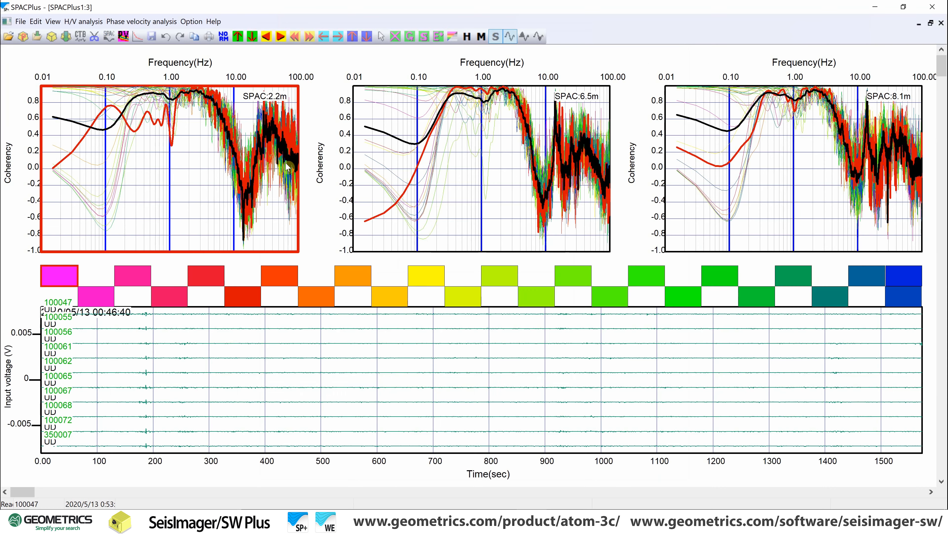
Review the GPS-based coherence plots across the receiver spacings, then close the SPAC result
left_click(283, 39)
left_click(285, 39)
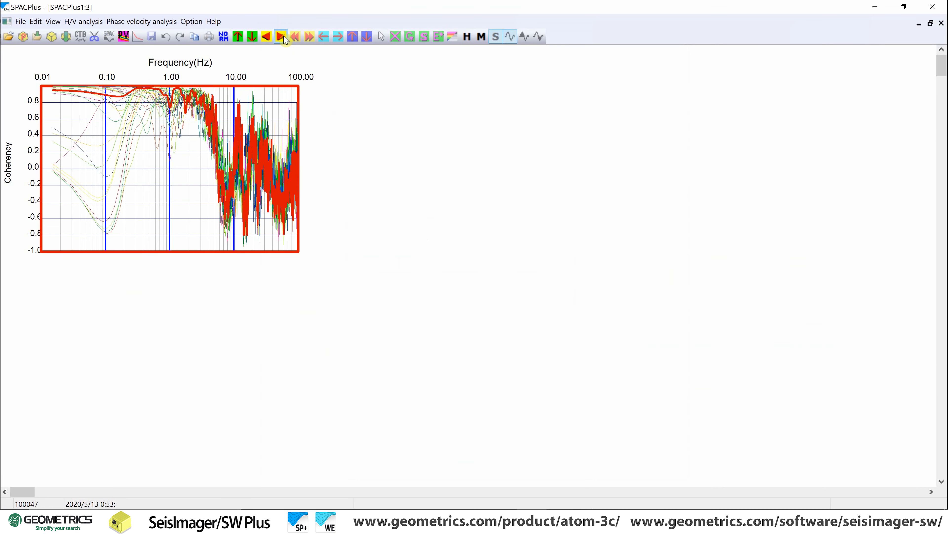
left_click(270, 40)
left_click(271, 41)
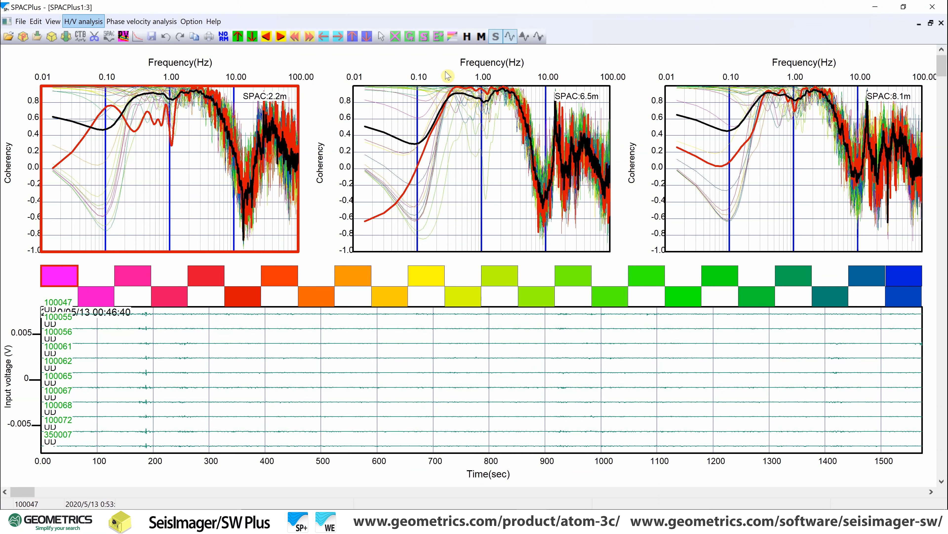
left_click(942, 25)
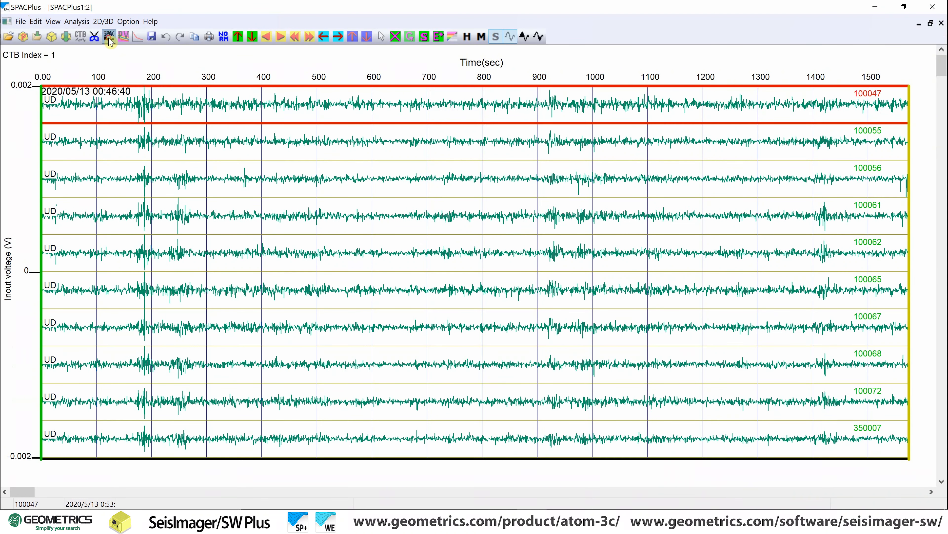
Rerun the 2D SPAC analysis on the waveform data with a 50 m Triangle 10 array as the new geometry
left_click(109, 38)
left_click(449, 288)
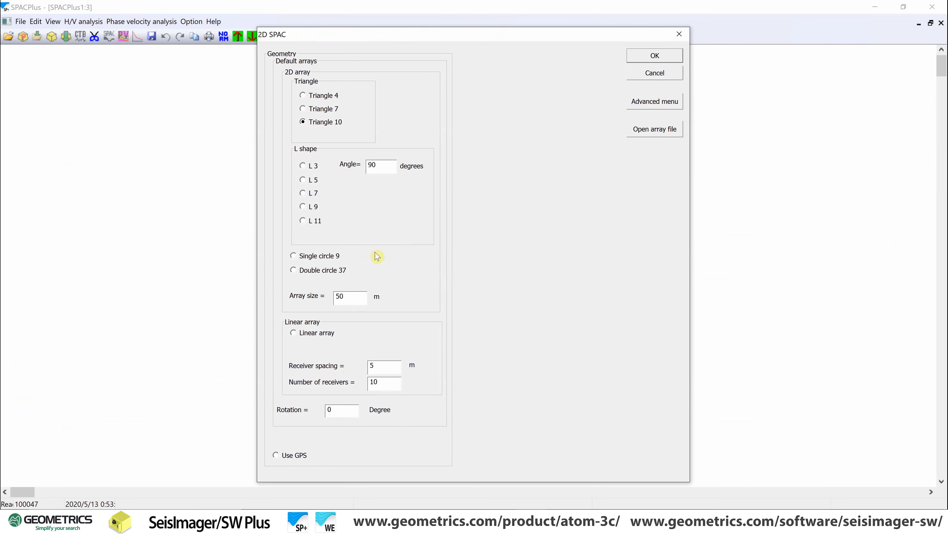
left_click(655, 56)
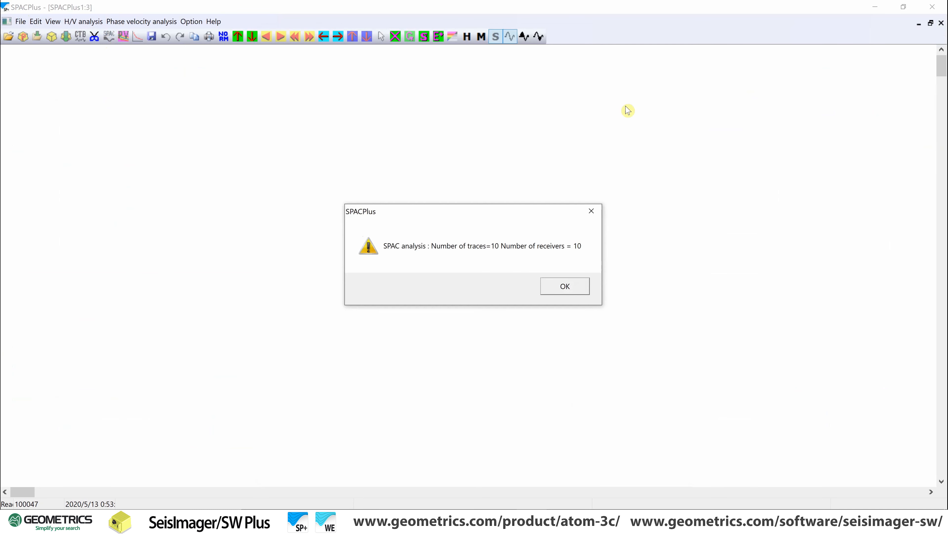
left_click(575, 287)
left_click(525, 288)
left_click(544, 290)
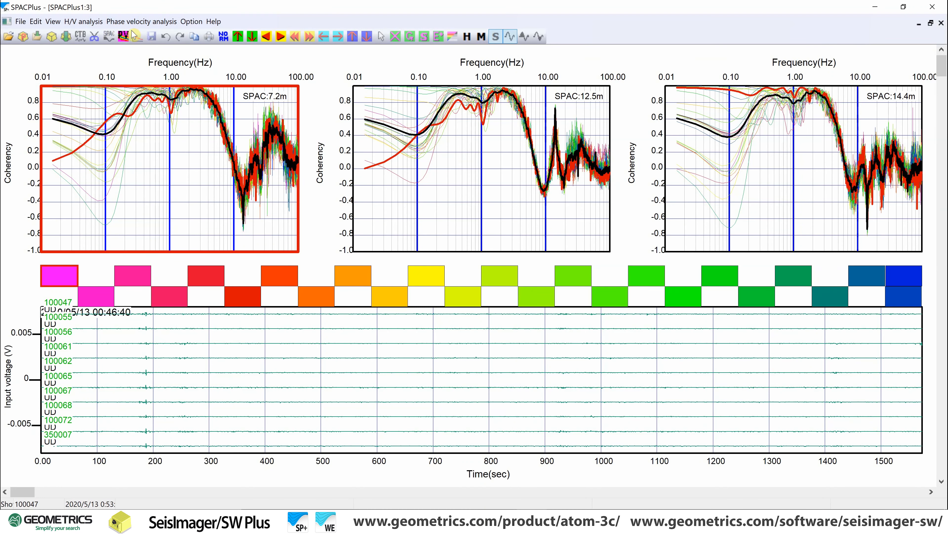
Increase the display amplitude of the waveform traces below the coherence plots
left_click(240, 39)
left_click(239, 39)
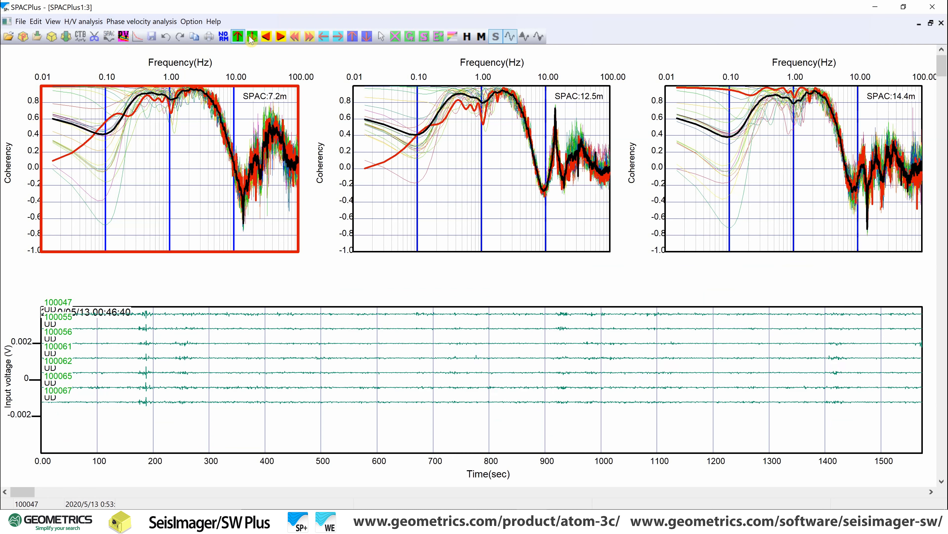
left_click(240, 41)
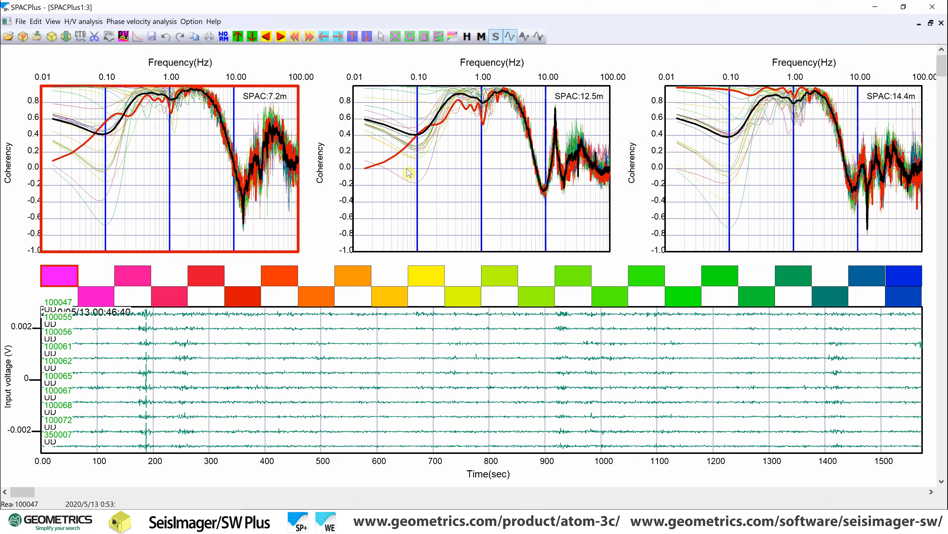
Calculate the phase velocity image from the SPAC coherences with a maximum displayed frequency of 30 Hz
left_click(123, 37)
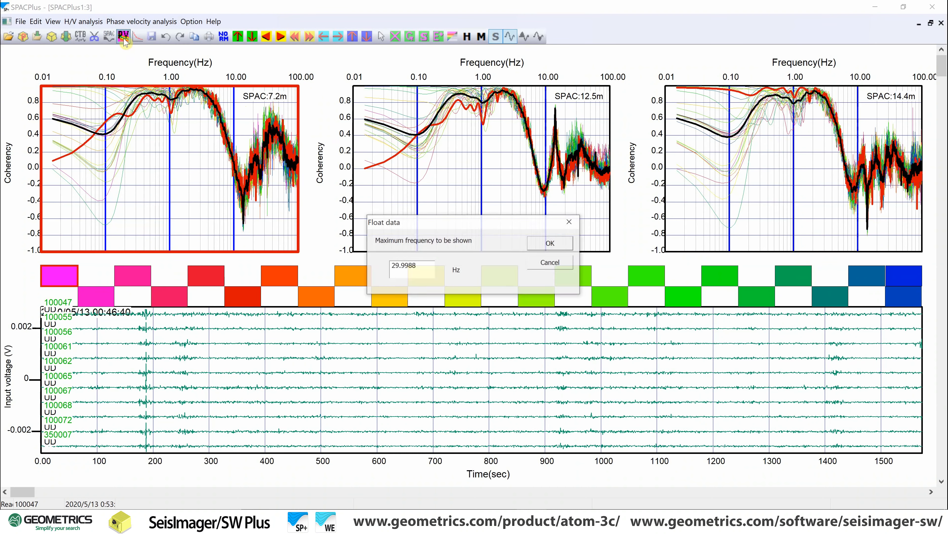
double_click(421, 267)
type("30")
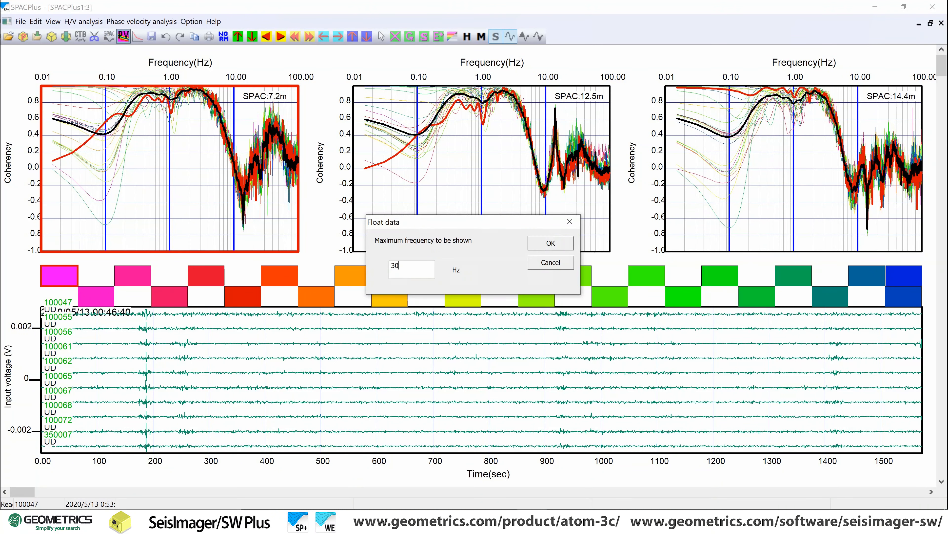
left_click(534, 243)
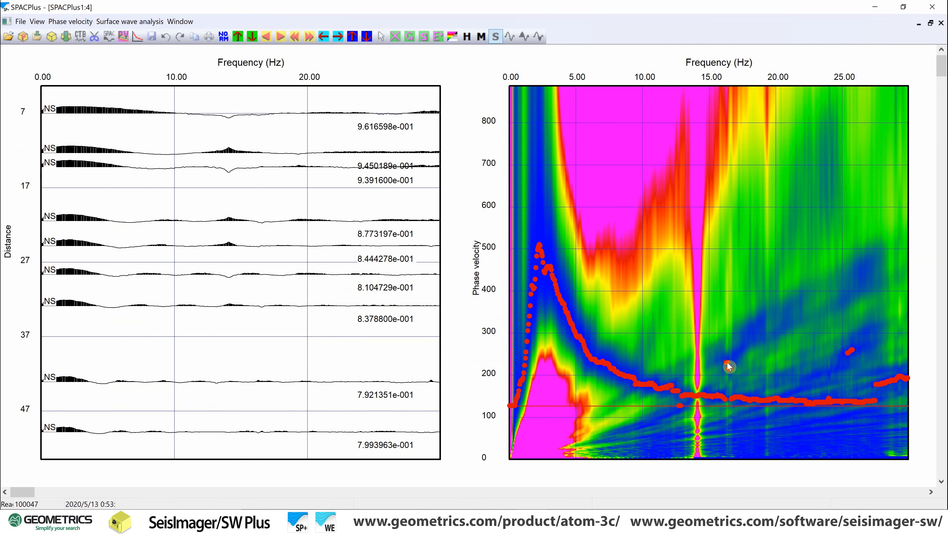
Try repicking the dispersion curve by hand at higher velocities between about 13 and 18 Hz on the phase velocity image
left_click(715, 320)
left_click_drag(720, 320, 742, 360)
left_click_drag(728, 317, 689, 343)
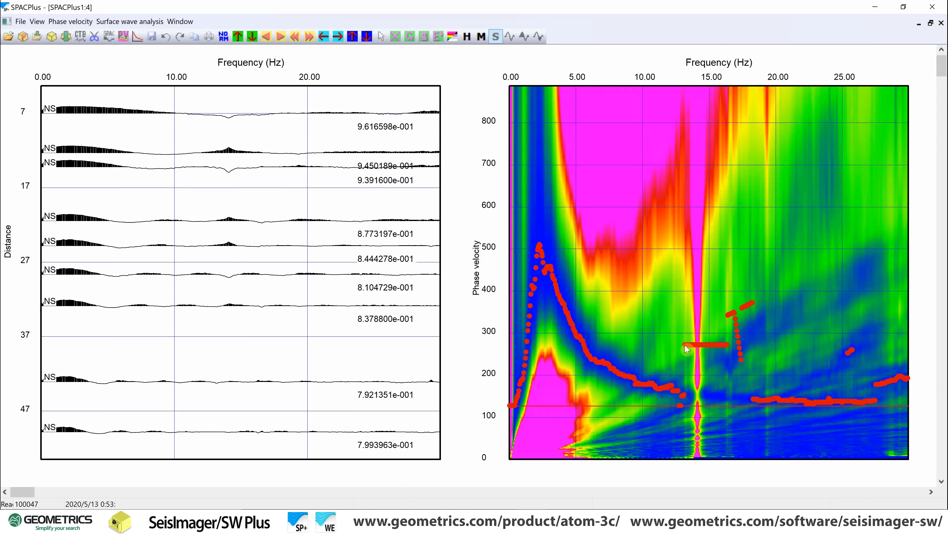
Try several minimum velocity limits for automatic picking on the phase velocity image, finishing with a limit of about 125 m/s
left_click_drag(734, 405, 732, 427)
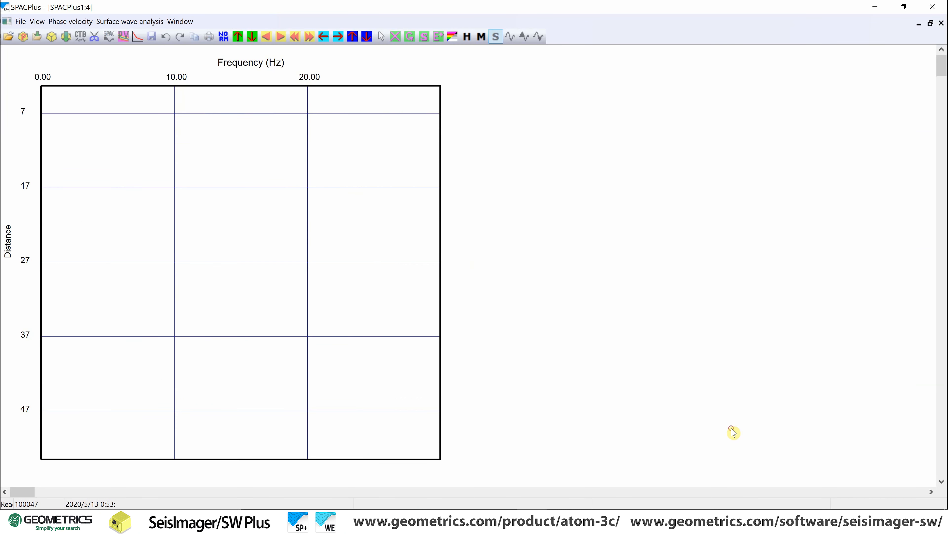
left_click_drag(726, 268, 729, 272)
left_click(726, 267)
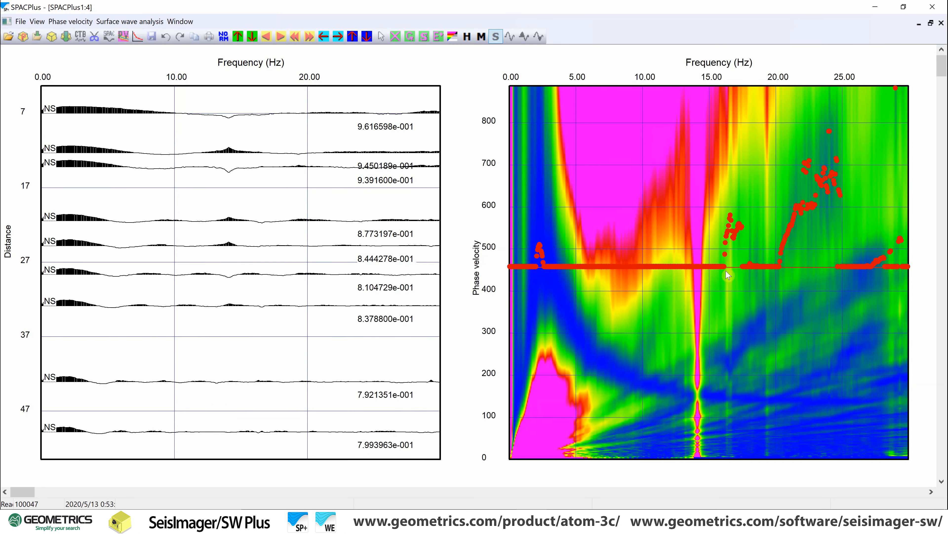
left_click(738, 188)
left_click(743, 228)
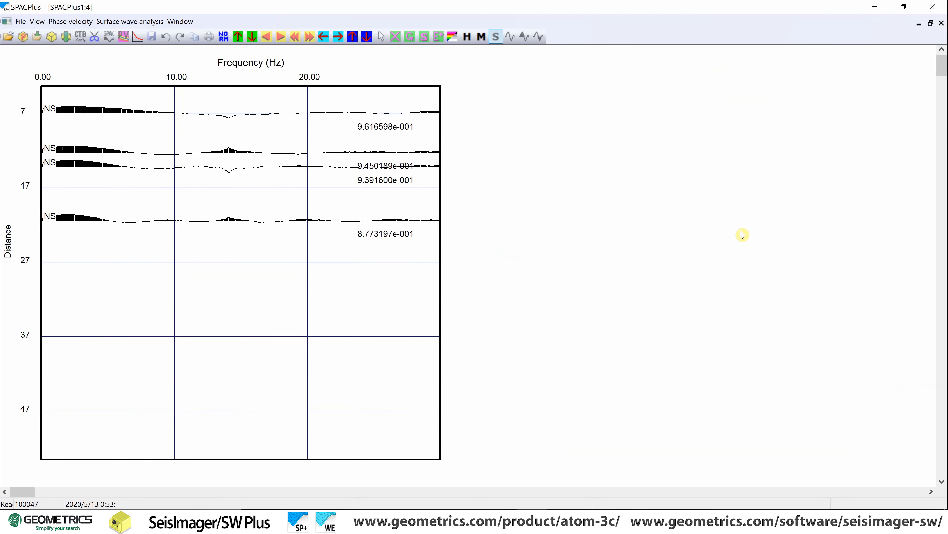
left_click(802, 265)
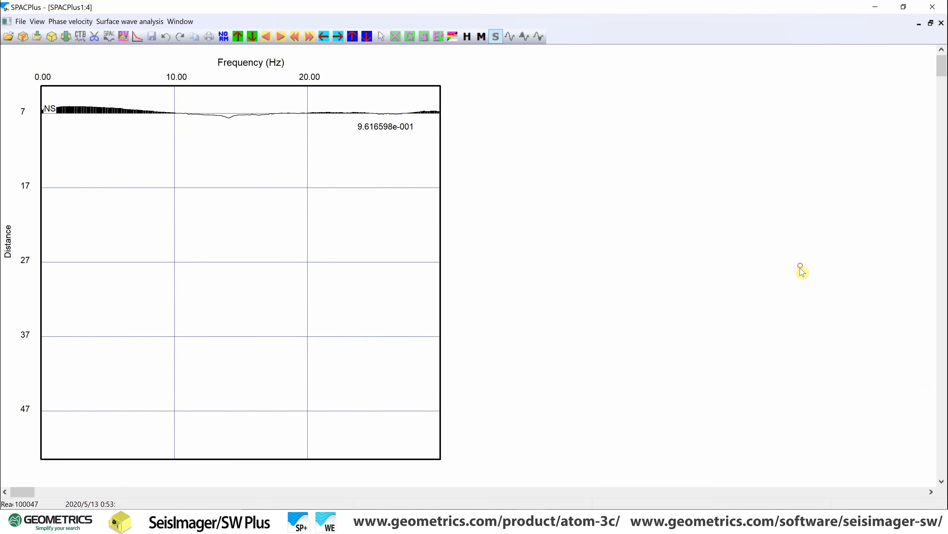
left_click(799, 293)
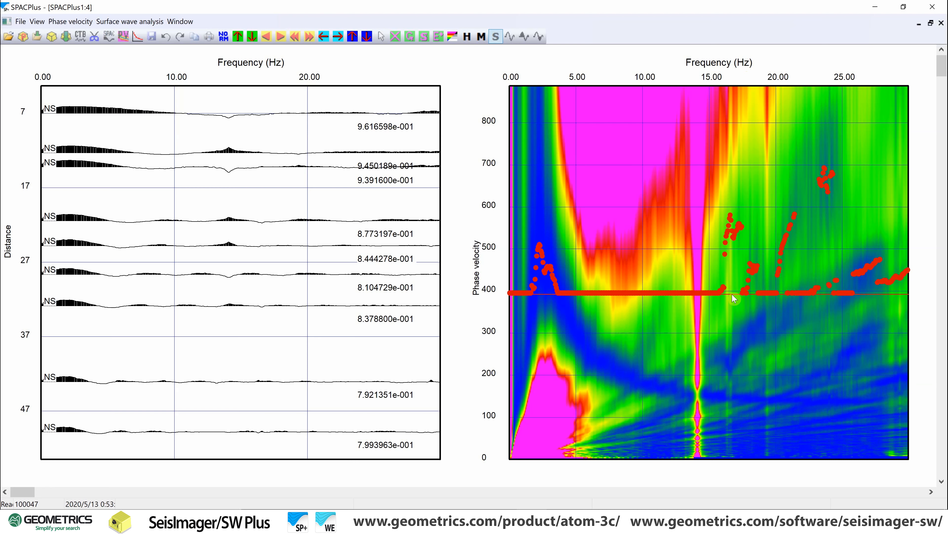
left_click(744, 196)
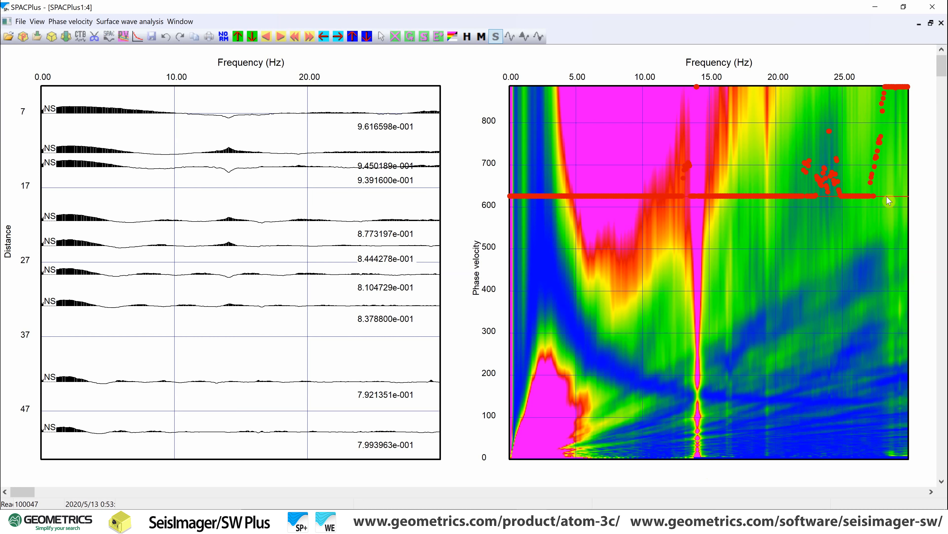
left_click(865, 405)
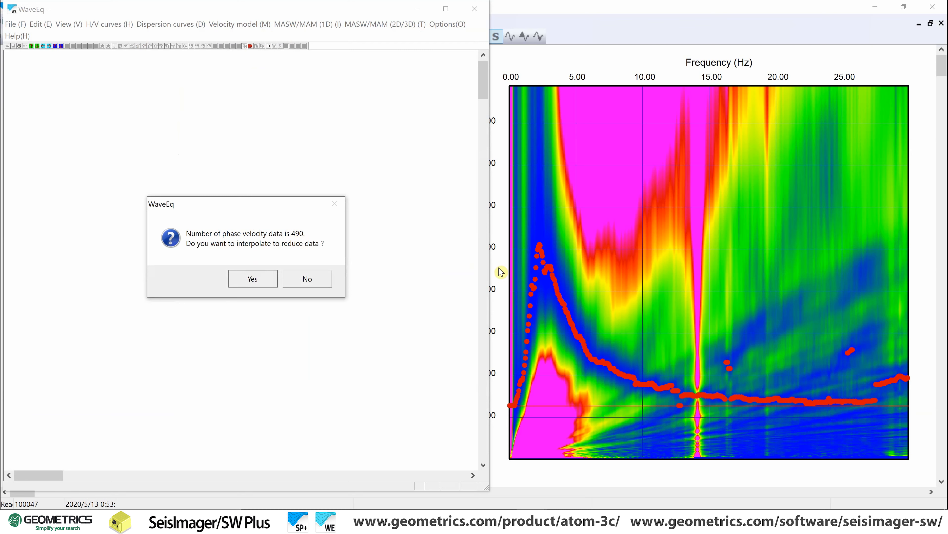
Load the picked dispersion curve into WaveEq, interpolating the phase velocity data to 200 points
left_click(272, 281)
left_click_drag(174, 258, 74, 239)
type("200")
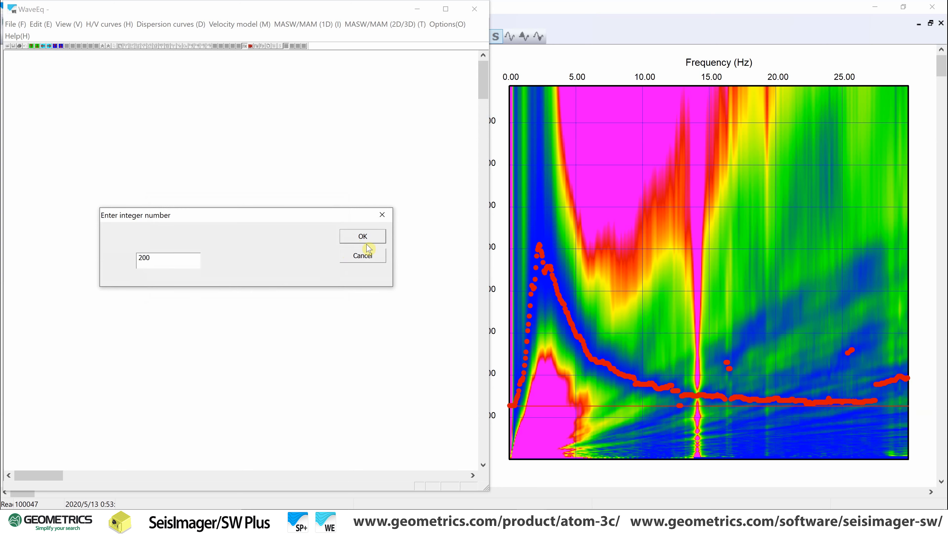
left_click(376, 241)
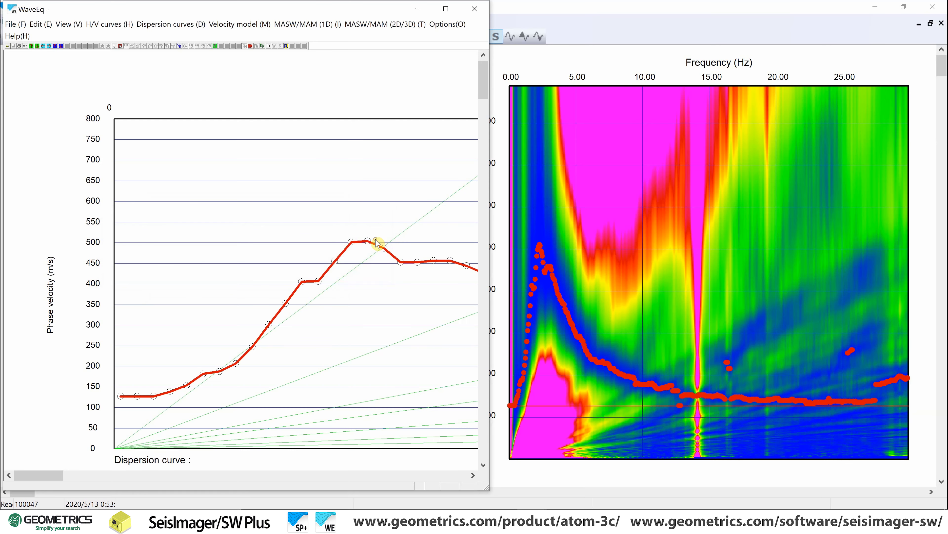
Maximize the WaveEq window and reduce the plot's horizontal scale until the full 0 to 50 Hz axis fits
left_click(446, 9)
left_click_drag(201, 496, 140, 464)
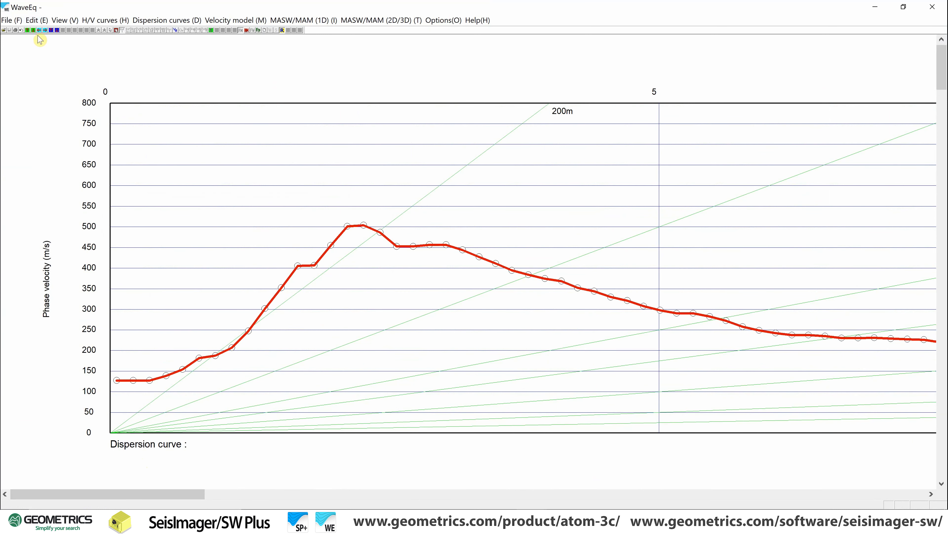
left_click(57, 31)
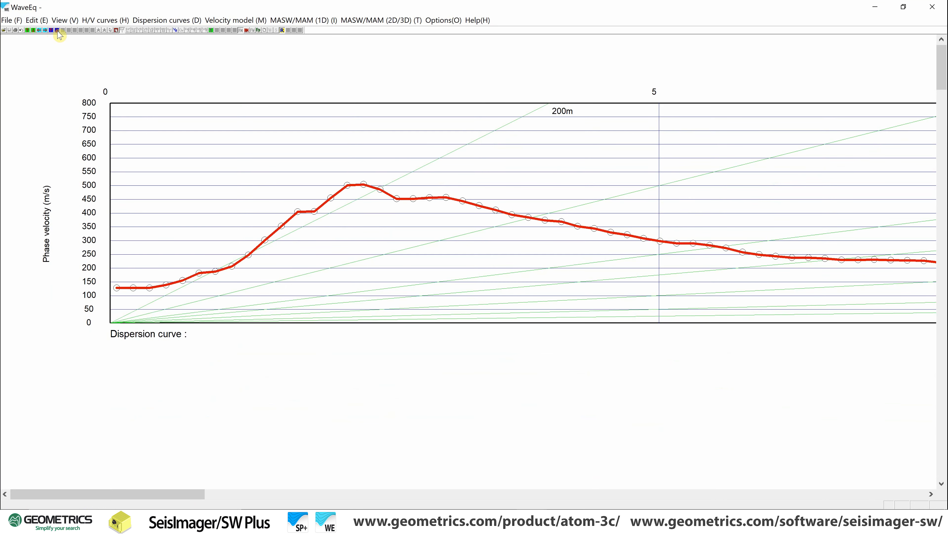
left_click(58, 30)
left_click(53, 31)
left_click(52, 32)
left_click(53, 31)
left_click(57, 32)
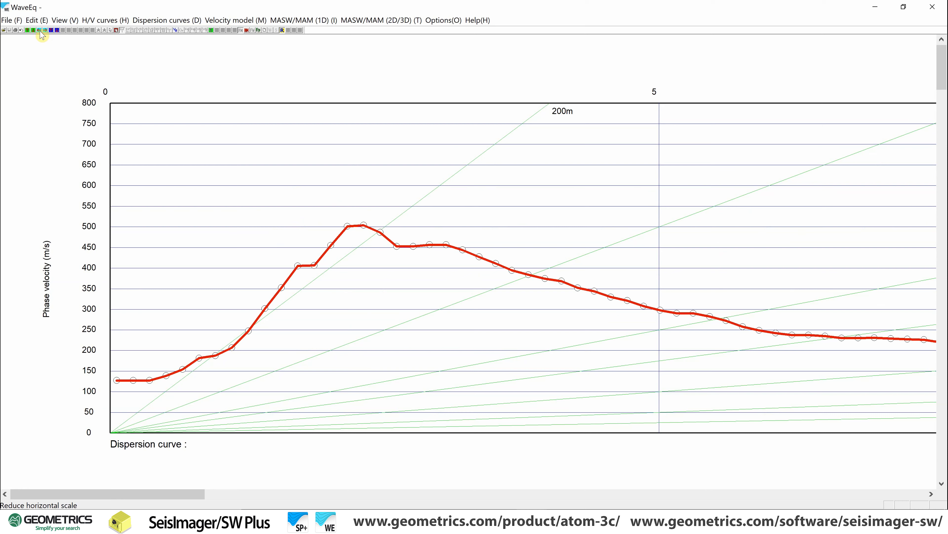
left_click(40, 31)
left_click(41, 32)
left_click(40, 31)
left_click(41, 31)
left_click(40, 32)
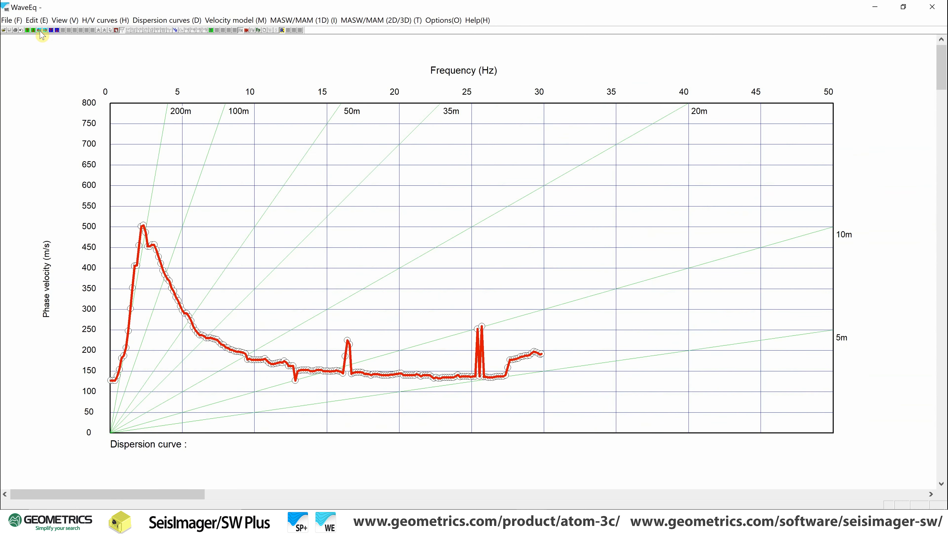
left_click(44, 31)
left_click(44, 31)
left_click(40, 32)
left_click(40, 31)
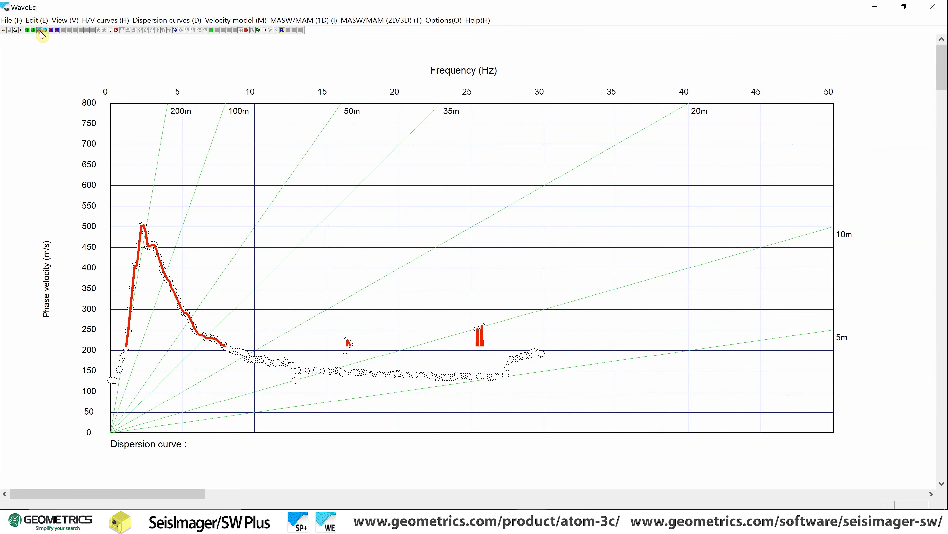
left_click(41, 31)
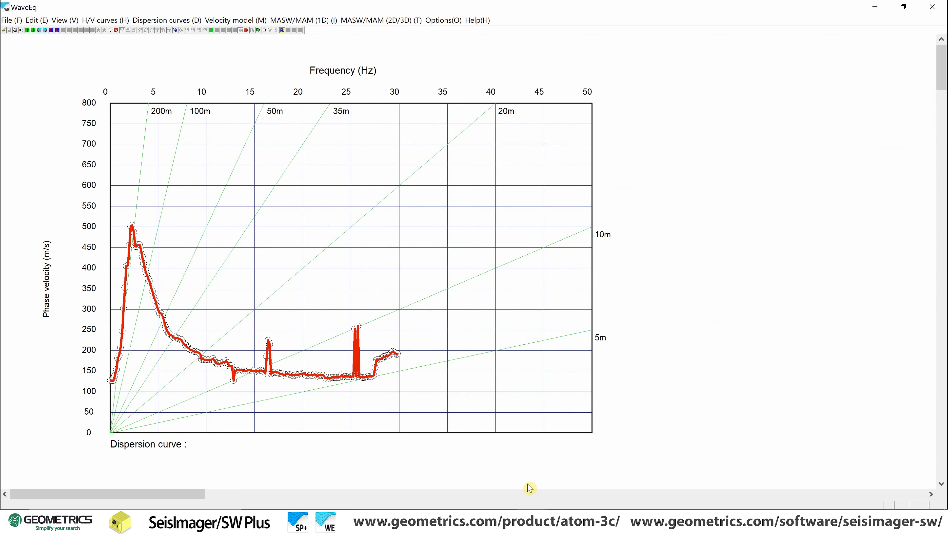
Place the WaveEq window beside the SPACPlus phase velocity image and shrink the dispersion plot horizontally to fit its 50 Hz axis
mouse_move(574, 489)
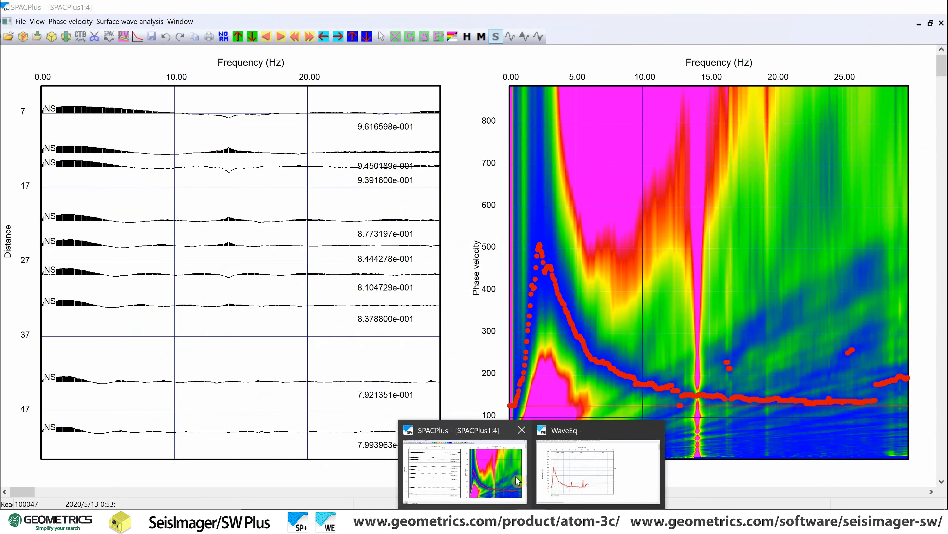
left_click(508, 475)
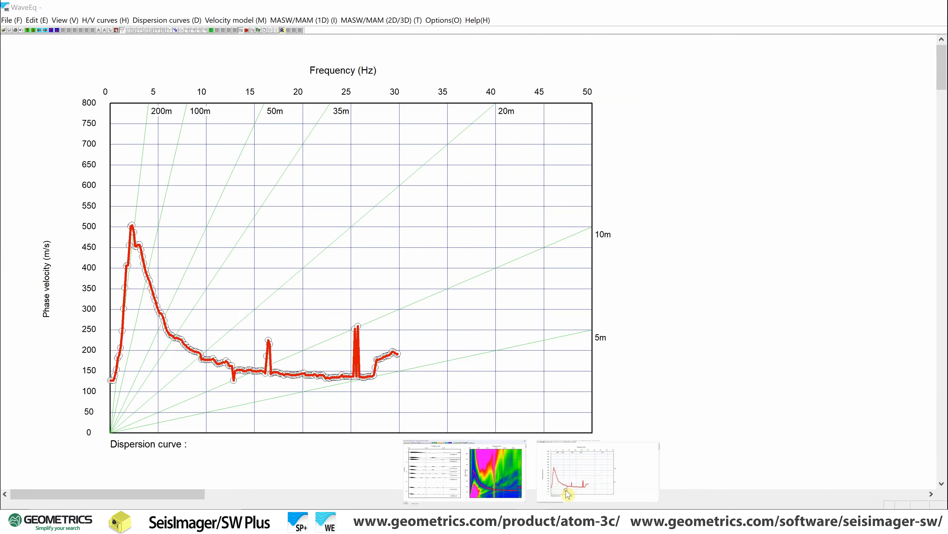
left_click(568, 493)
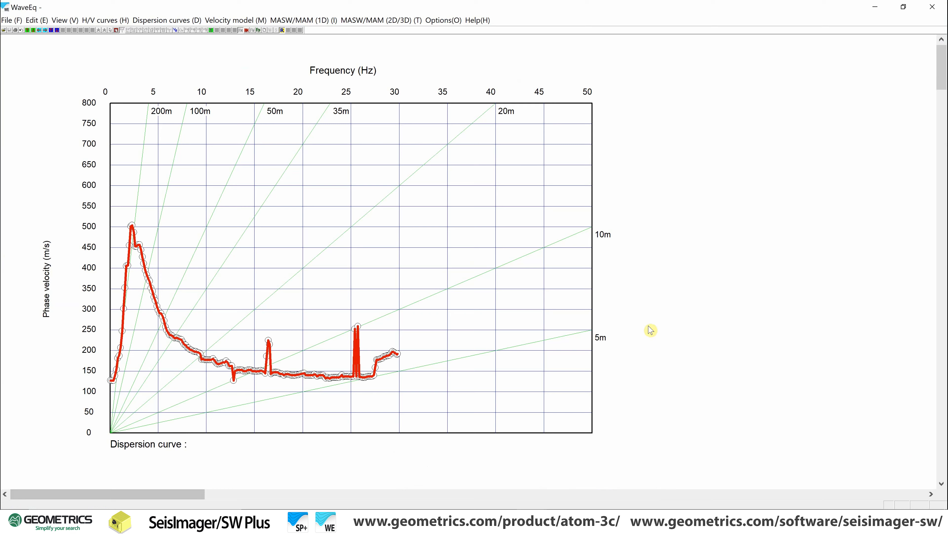
left_click_drag(773, 9, 308, 5)
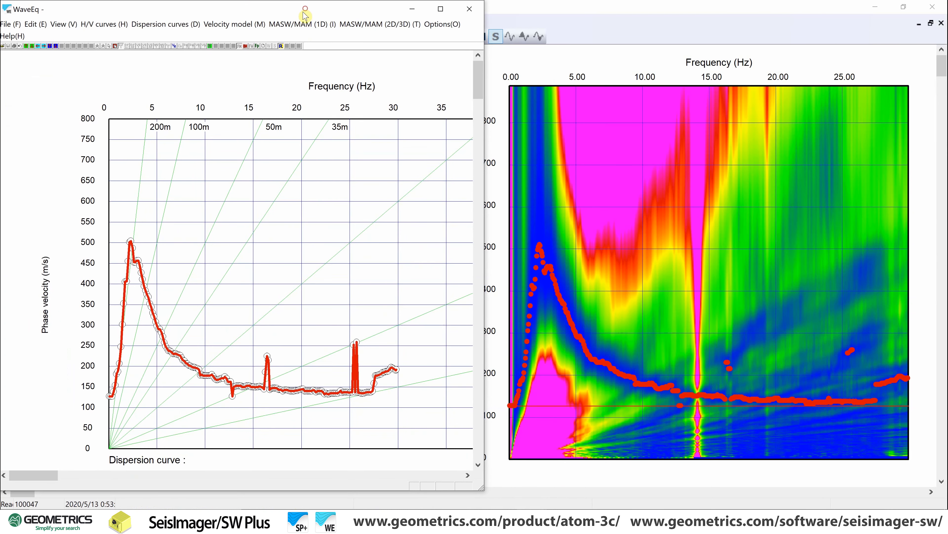
left_click(32, 46)
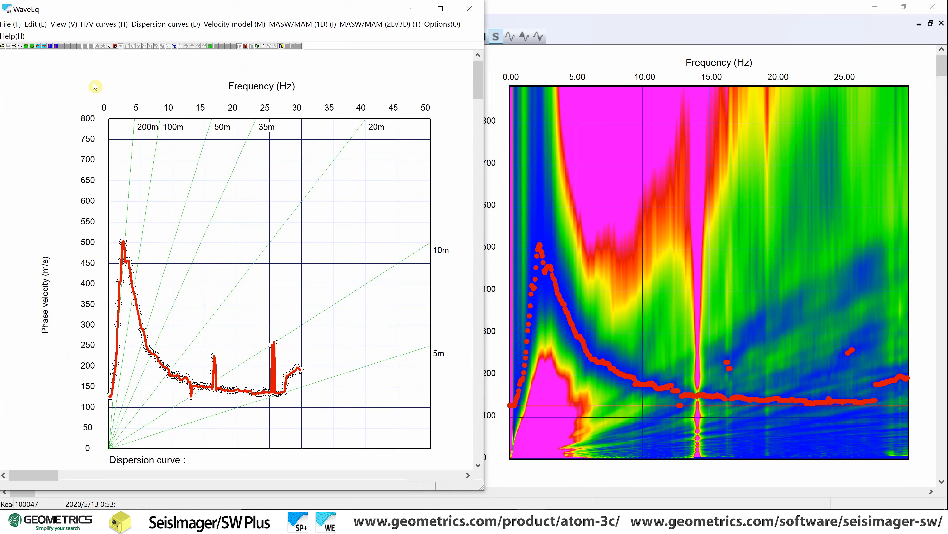
Delete the higher-mode picks from the dispersion curve, plus the outlier picks near 13 Hz and 28 Hz
left_click(115, 29)
mouse_move(140, 26)
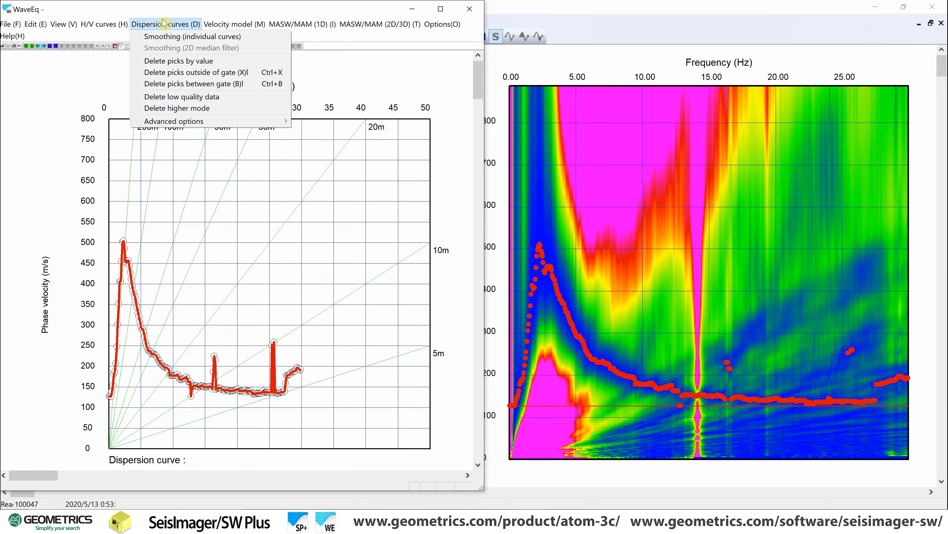
left_click(193, 111)
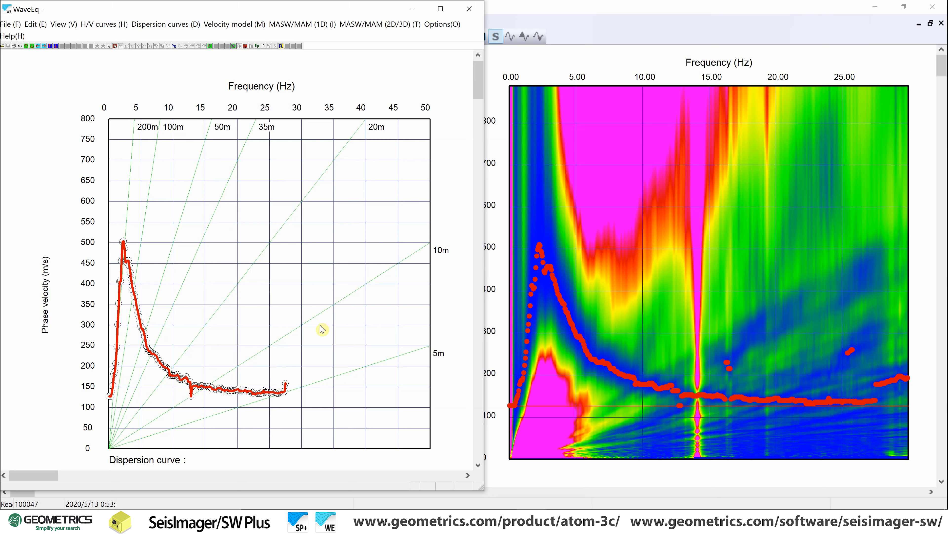
left_click(285, 383)
left_click(191, 395)
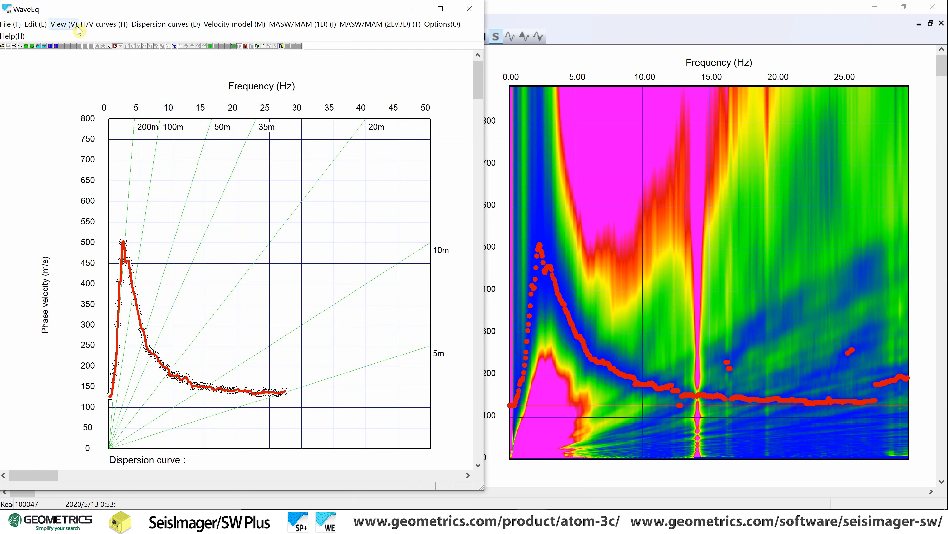
Delete the picks outside a gate running from the velocity peak near 2 Hz to the curve's high-frequency end
left_click(170, 25)
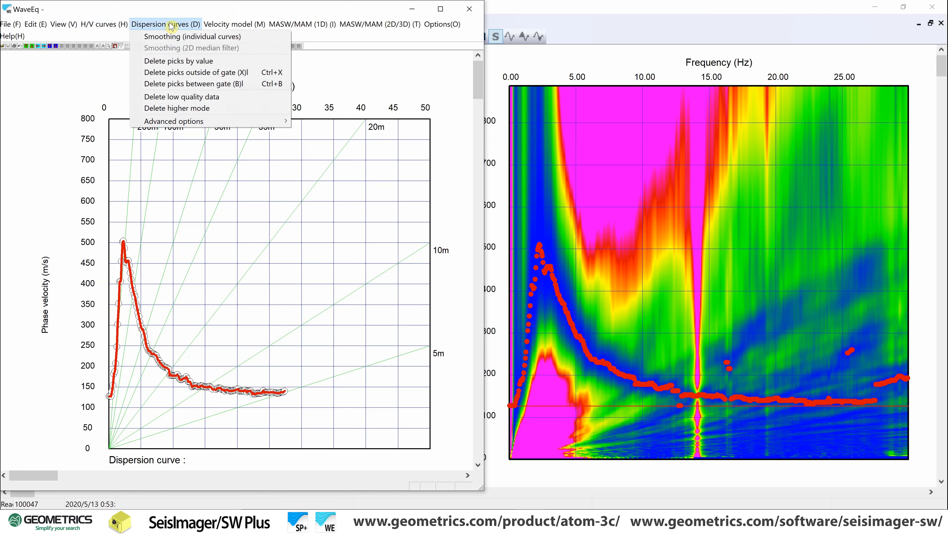
left_click(189, 72)
key("Right")
key("Right")
key("Right")
key("Right")
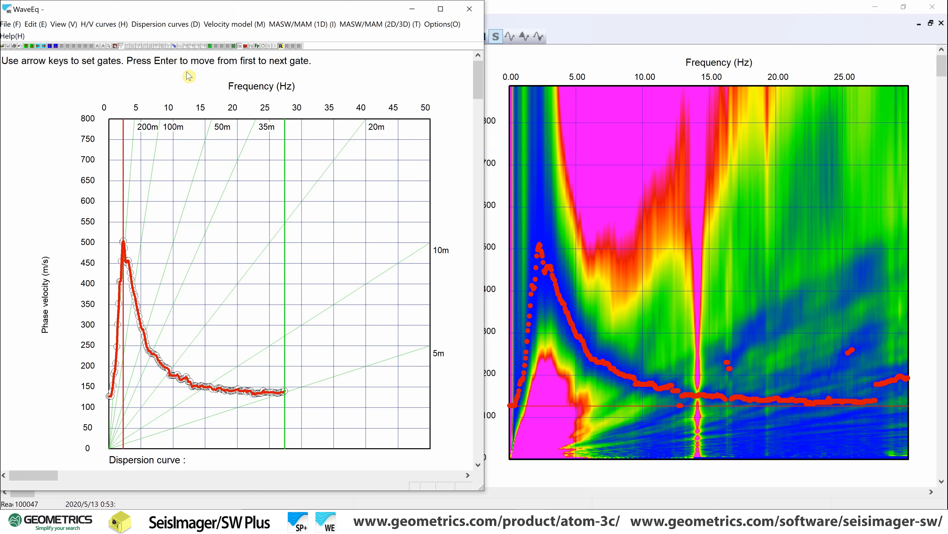
key("Return")
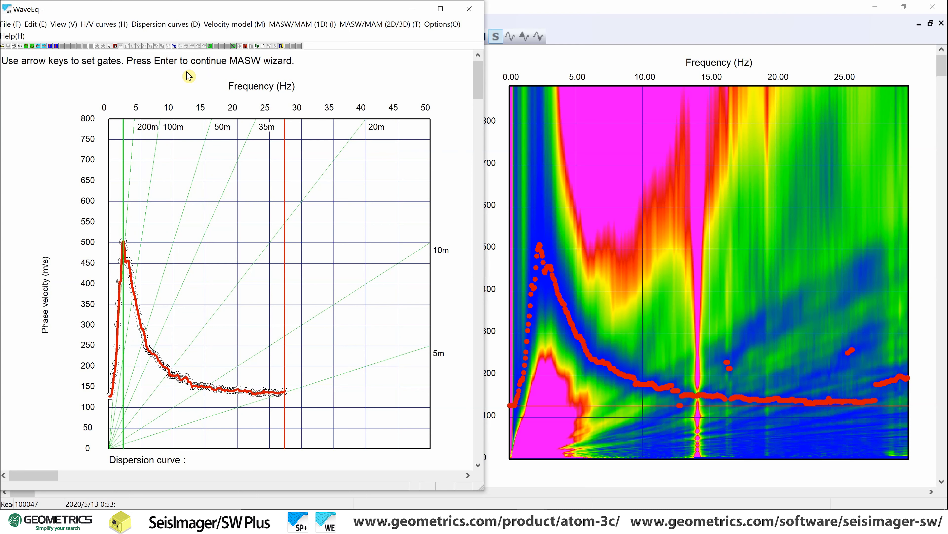
key("Return")
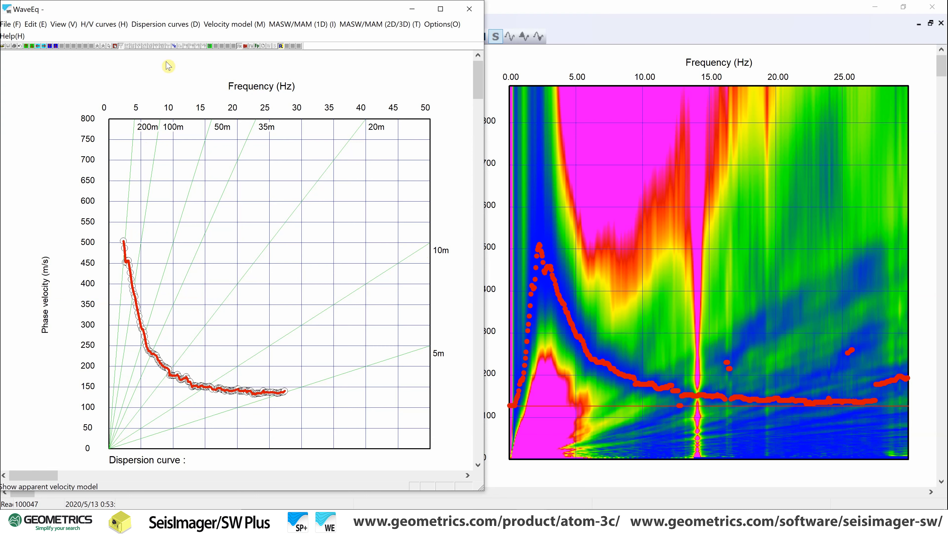
Check the apparent S-wave velocity model, return to the dispersion curve and smooth it with individual-curve smoothing
left_click(175, 47)
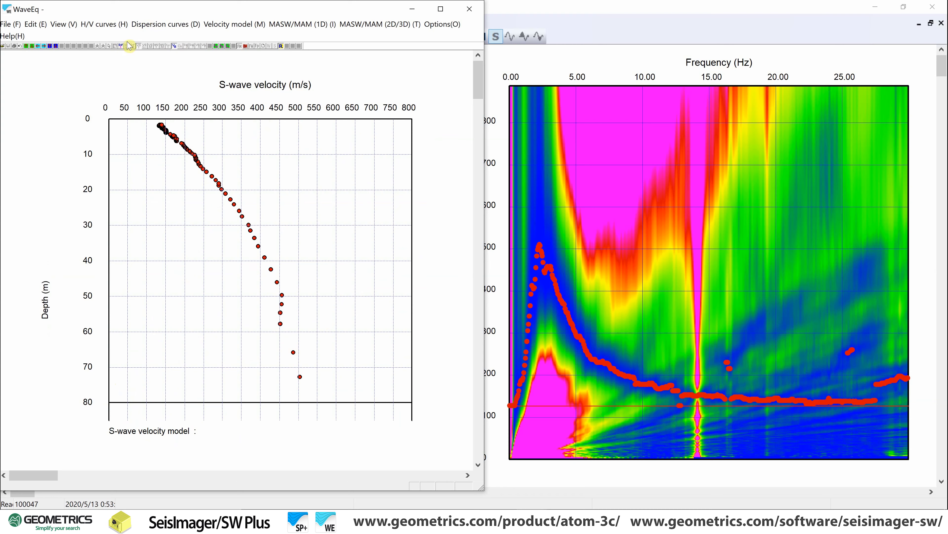
left_click(115, 46)
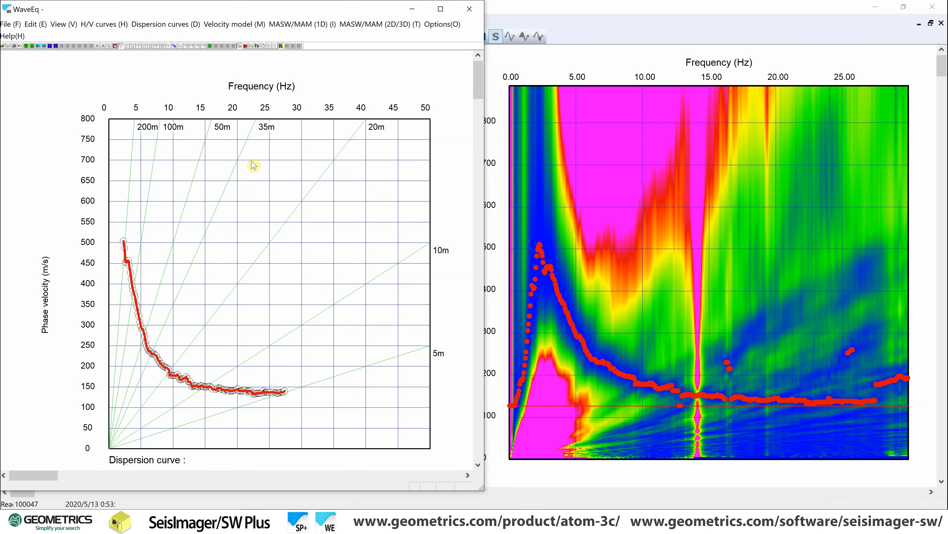
left_click(176, 26)
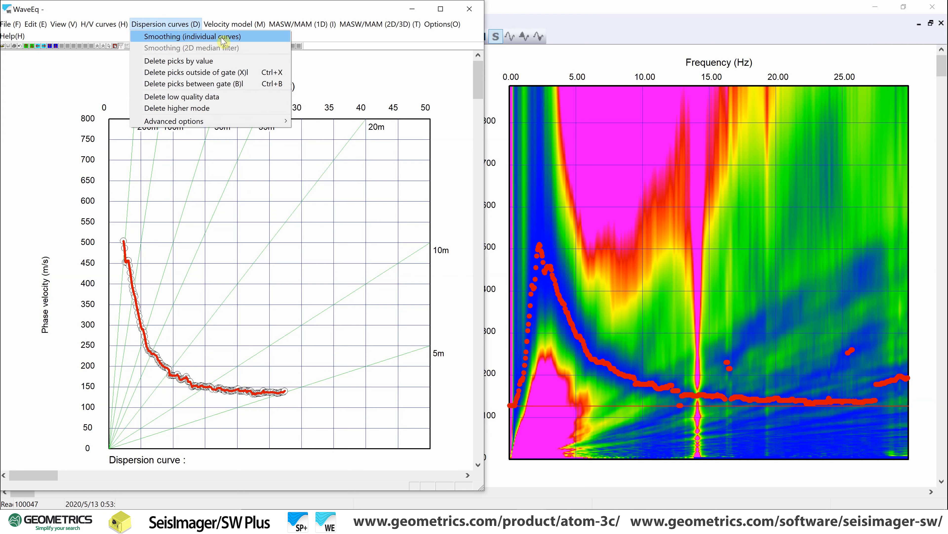
left_click(197, 38)
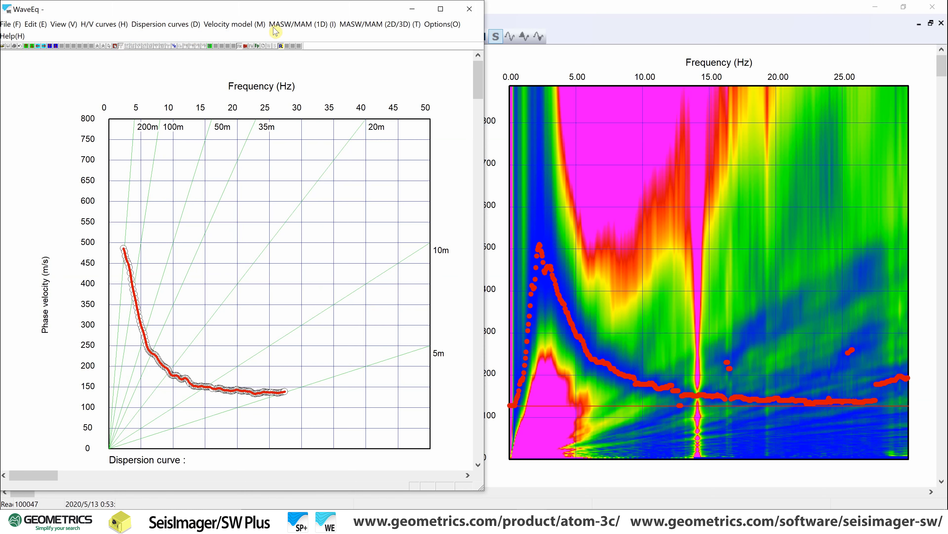
Build the initial 1D S-wave velocity model for inversion with a depth of 75 m and 15 layers
left_click(312, 26)
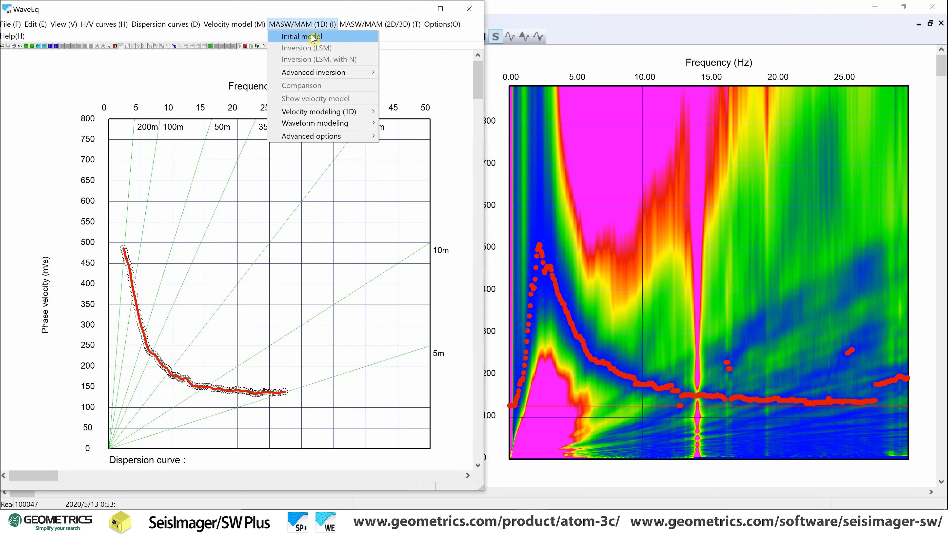
left_click(302, 36)
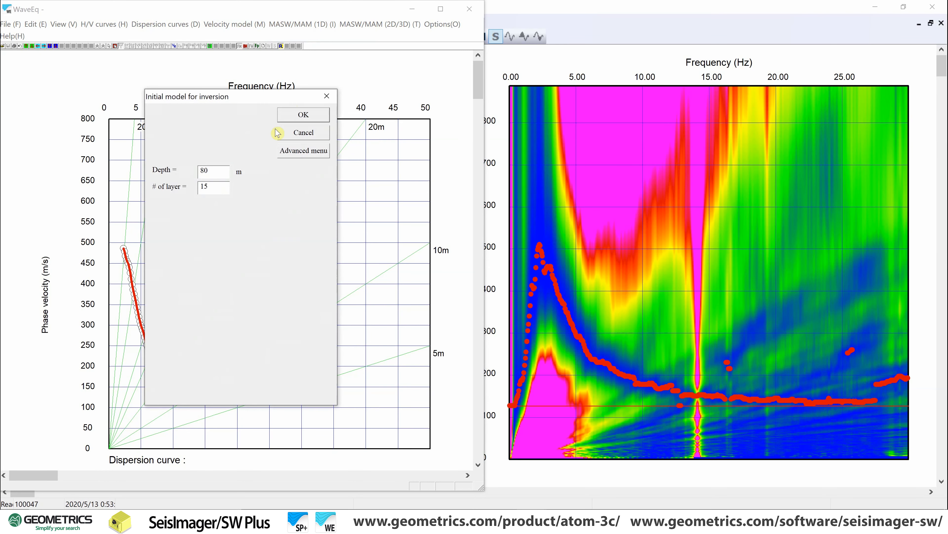
left_click(212, 170)
left_click_drag(212, 170, 177, 174)
double_click(212, 190)
left_click(220, 187)
left_click_drag(216, 187, 192, 190)
left_click(209, 190)
double_click(218, 187)
left_click(219, 187)
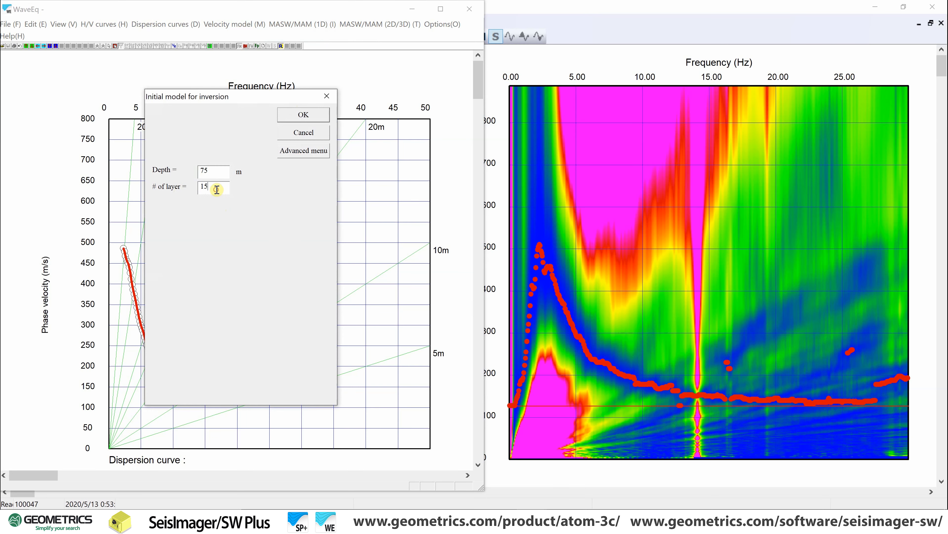
left_click(316, 119)
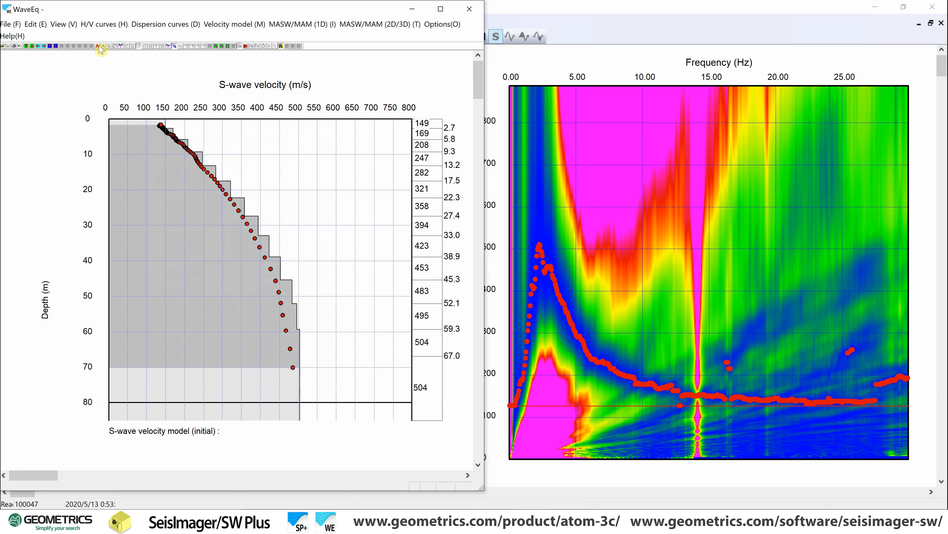
Calculate the initial model's theoretical dispersion curve against the picked curve and run the LSM inversion with 5 iterations
left_click(121, 46)
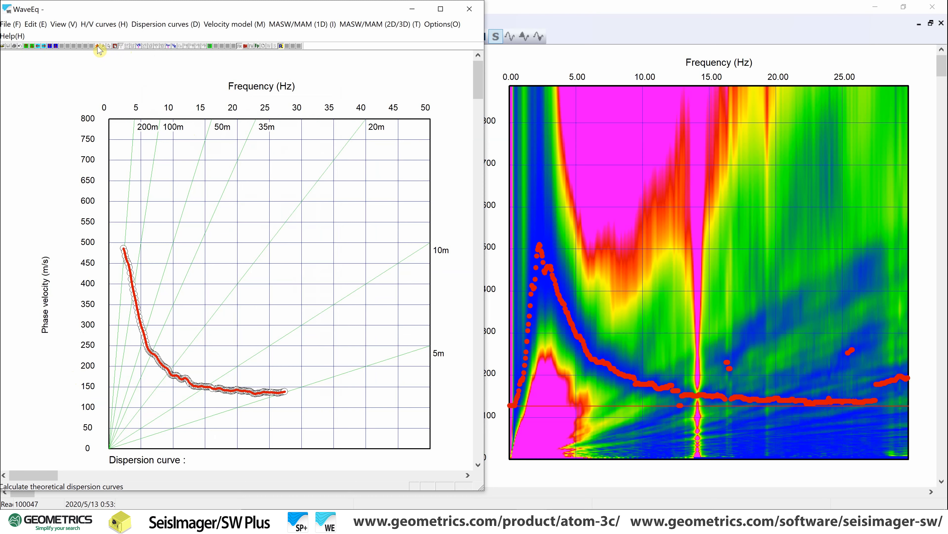
left_click(97, 46)
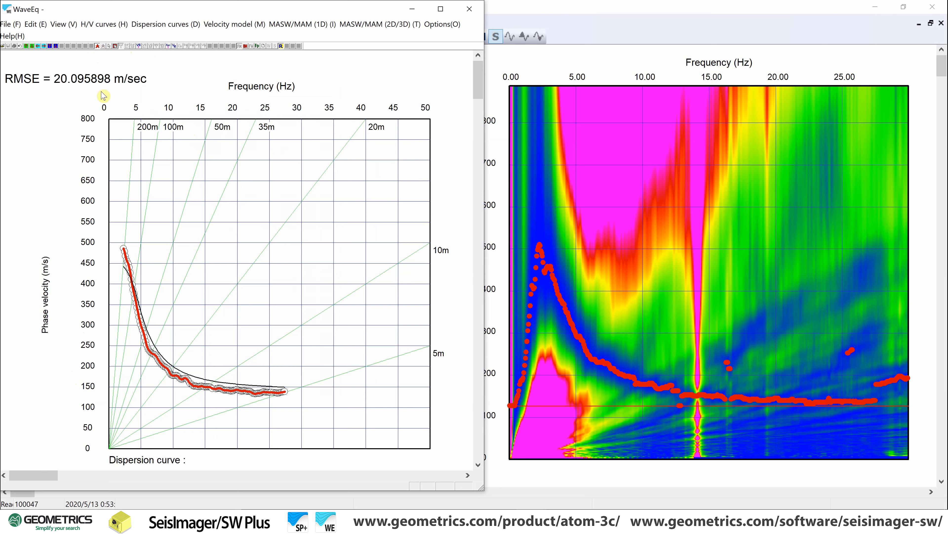
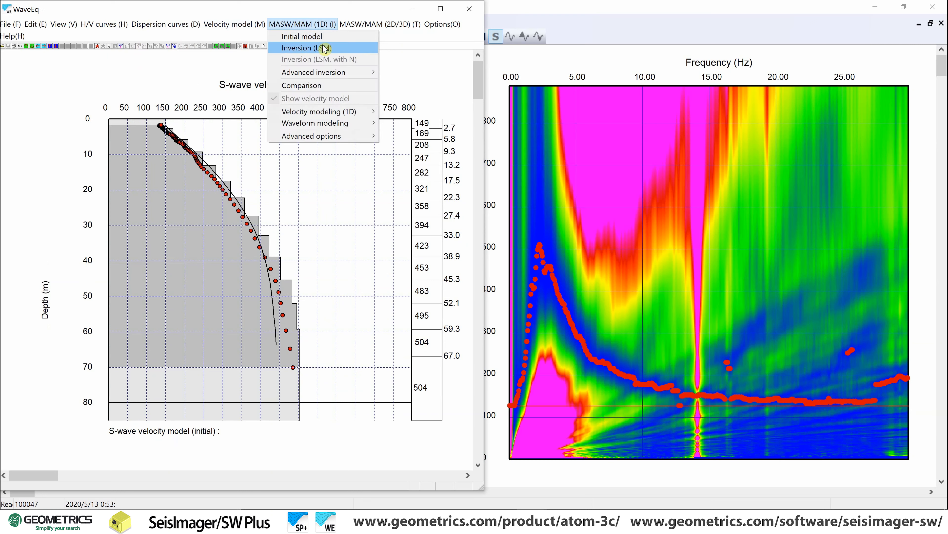
left_click(322, 48)
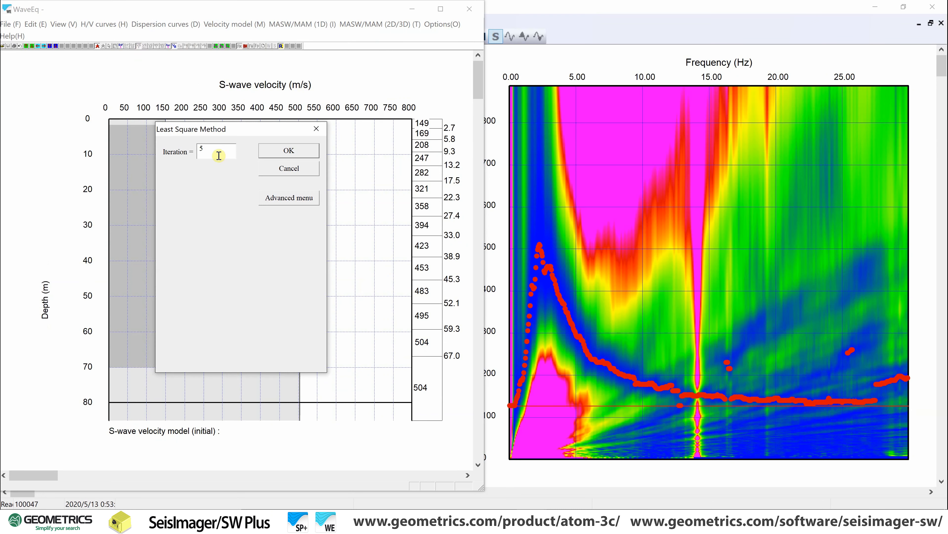
left_click(223, 152)
left_click(280, 155)
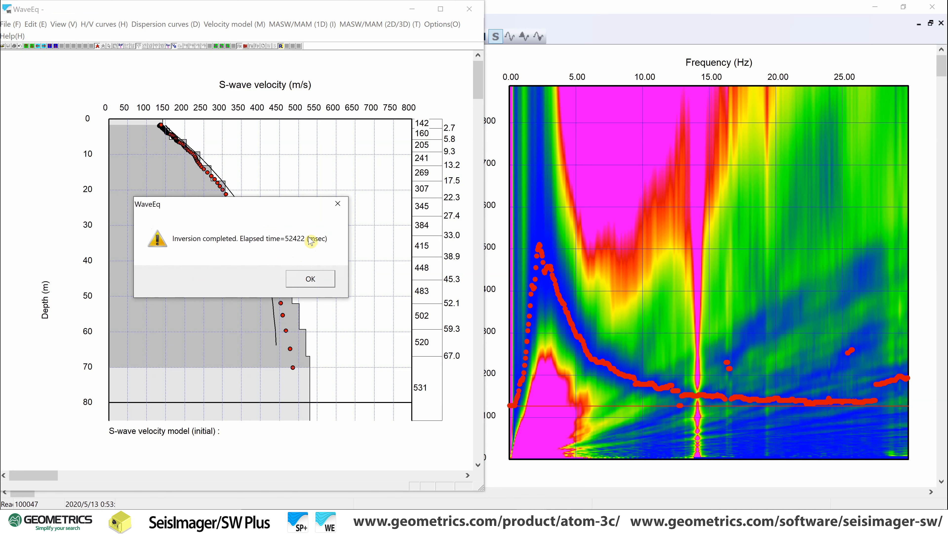
left_click(318, 281)
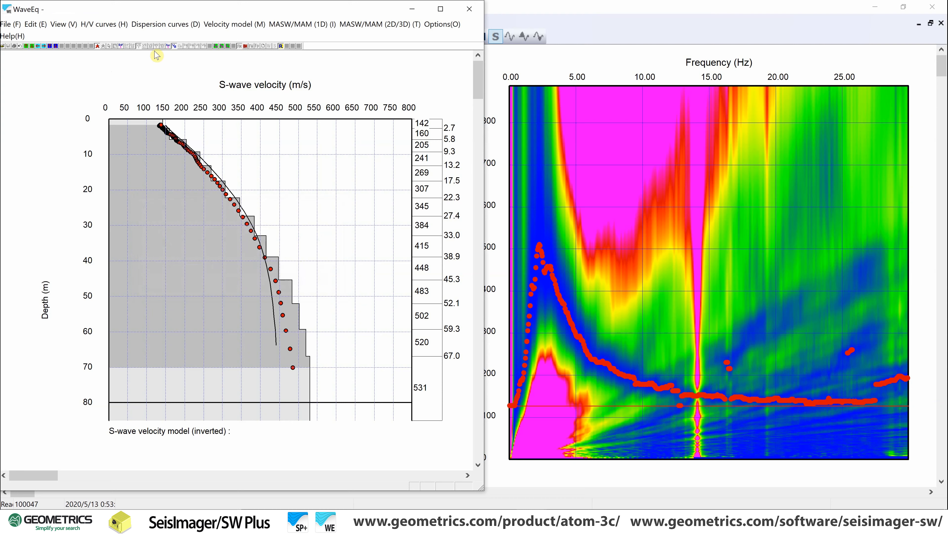
Calculate the inverted model's theoretical dispersion curve, check the velocity model against it, and return to the dispersion curve
left_click(122, 47)
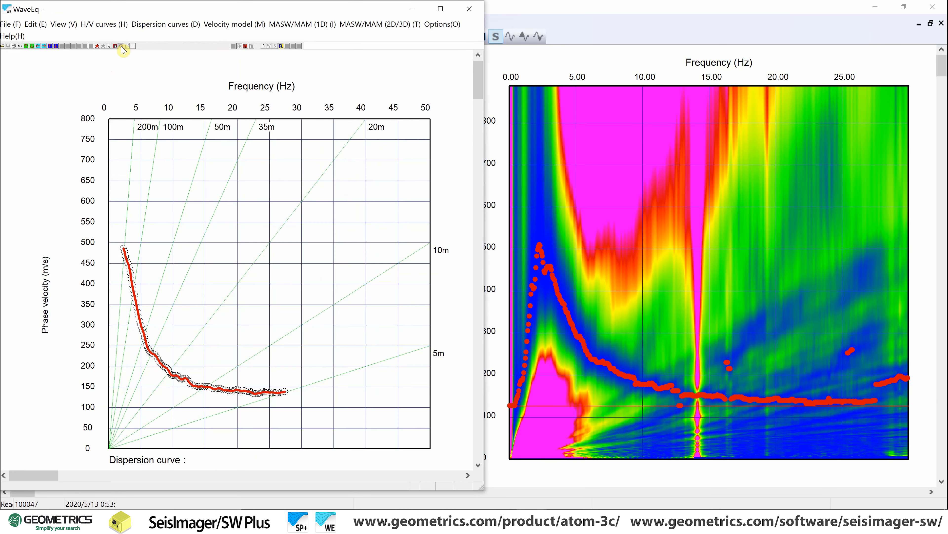
left_click(98, 47)
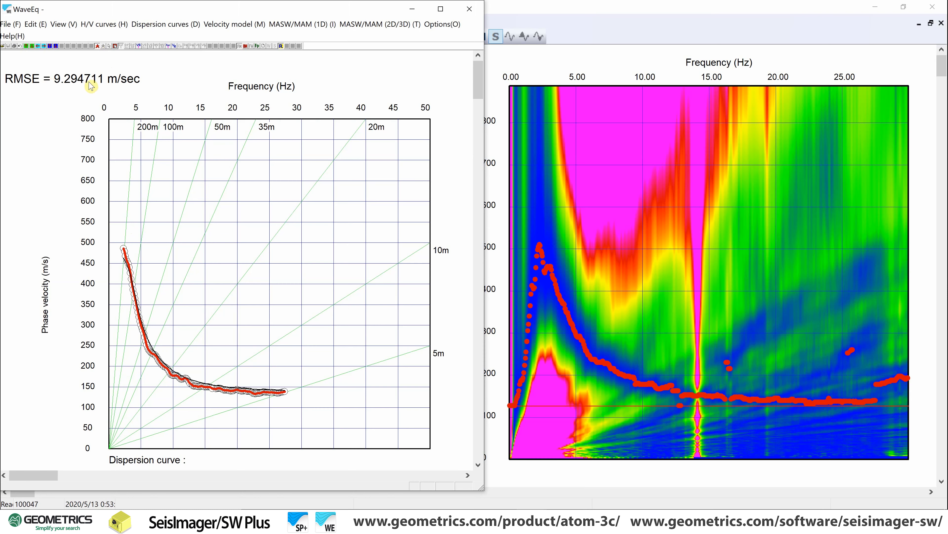
left_click(139, 47)
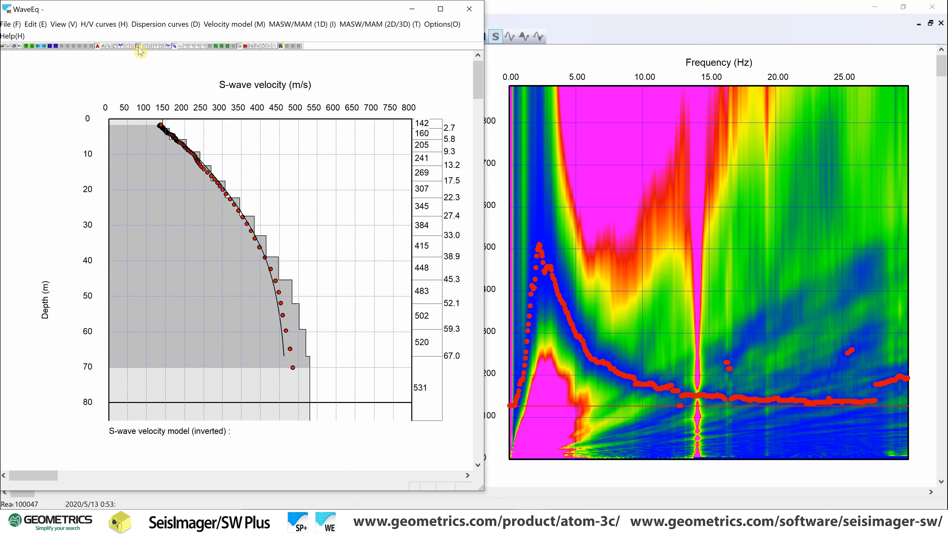
left_click(120, 46)
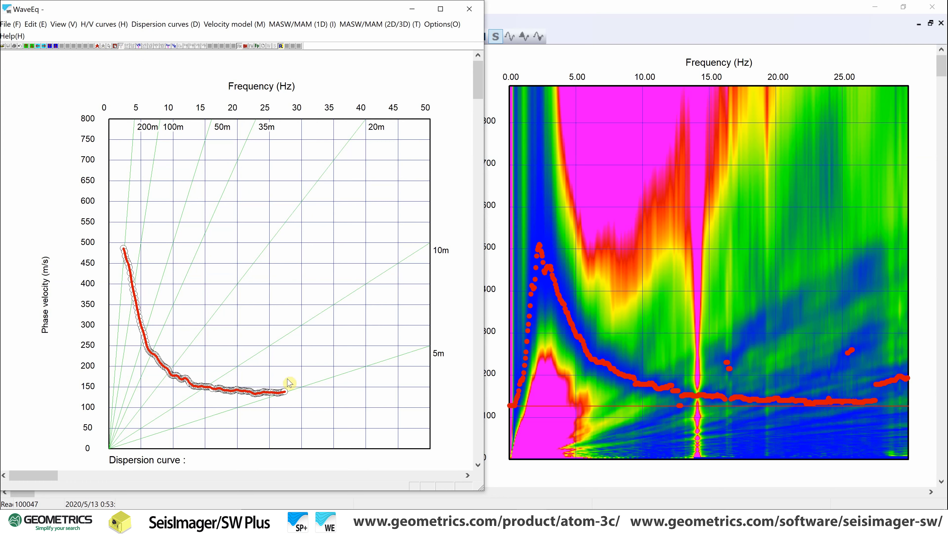
Save the 1D phase velocity result as Atom Training Video Data - 1.rst in Desktop\Atom Data\Atom Field Operations Training Video
left_click(15, 24)
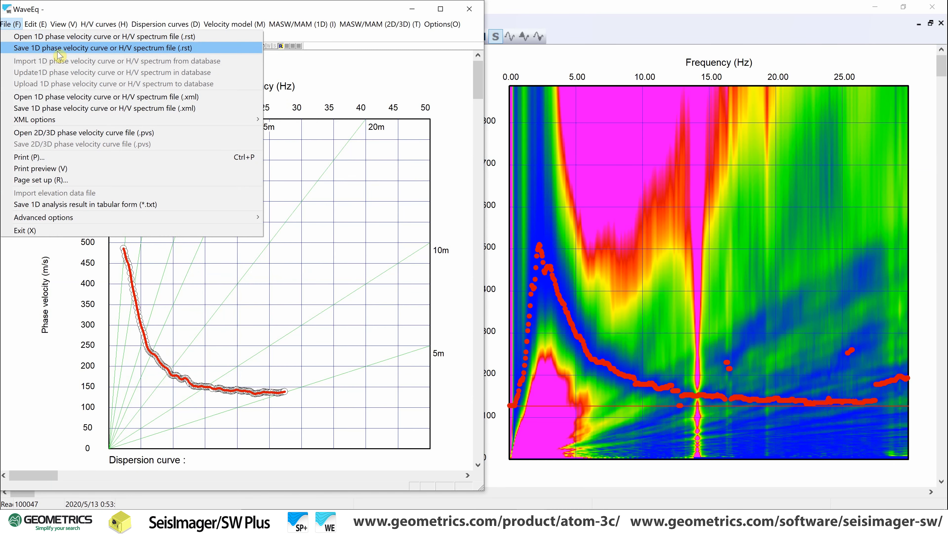
left_click(118, 50)
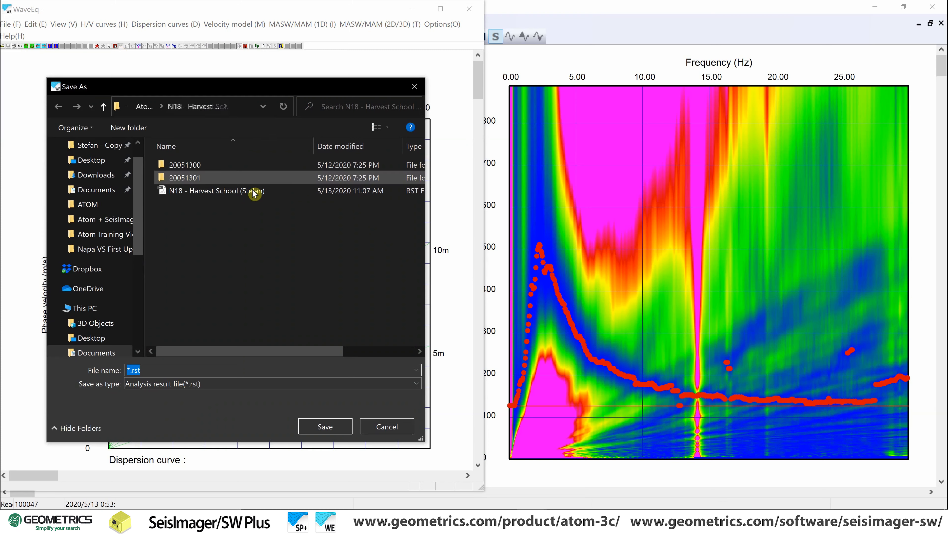
left_click(91, 159)
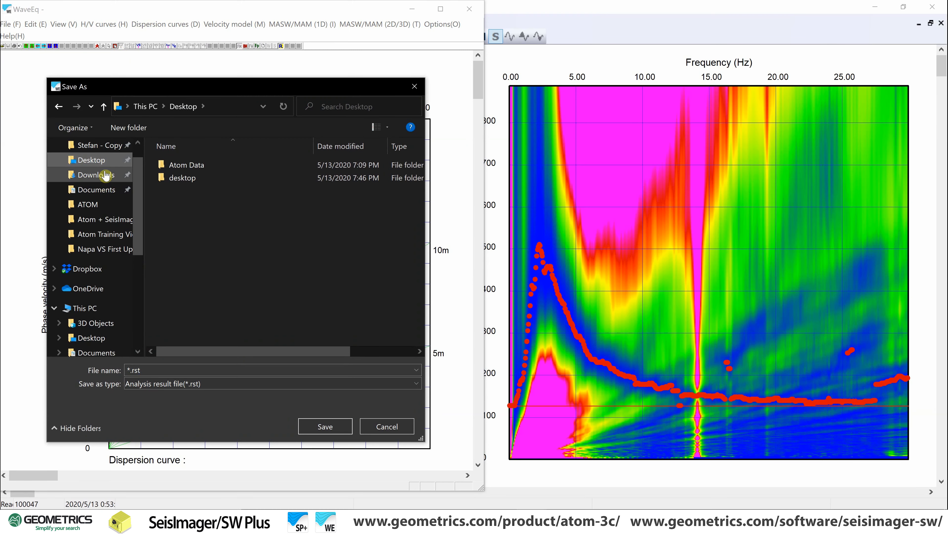
double_click(190, 167)
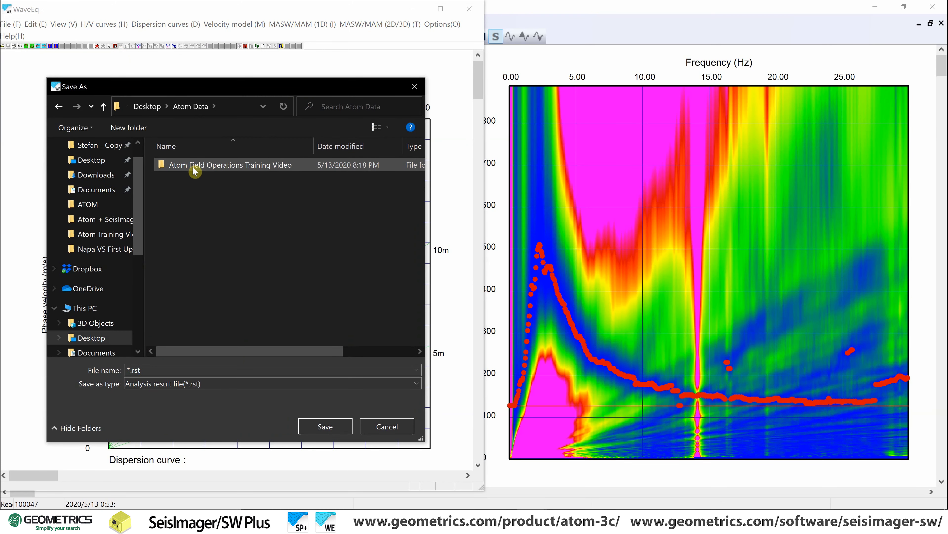
double_click(193, 169)
left_click(128, 367)
type("Aton")
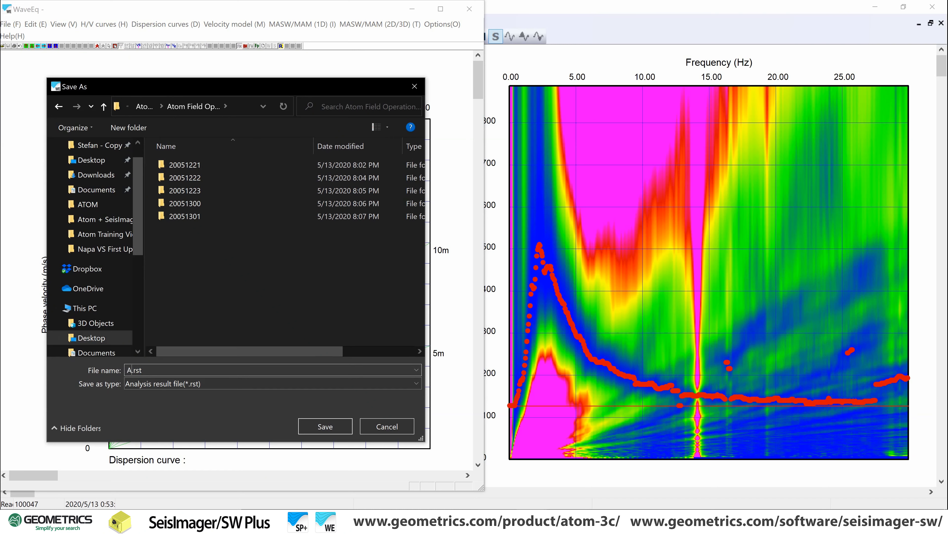
type("m Training Video D")
type("ta")
key("BackSpace")
key("BackSpace")
type("ata - 1")
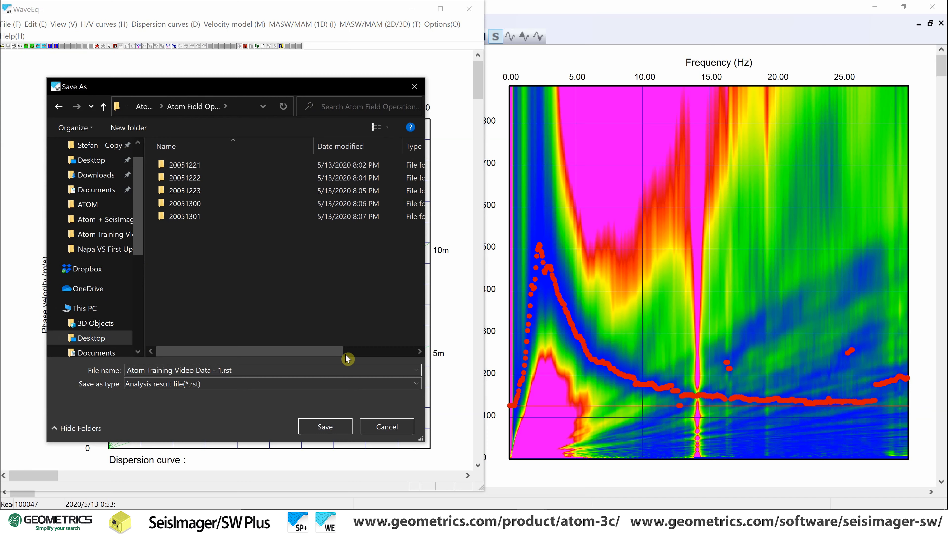
left_click(344, 432)
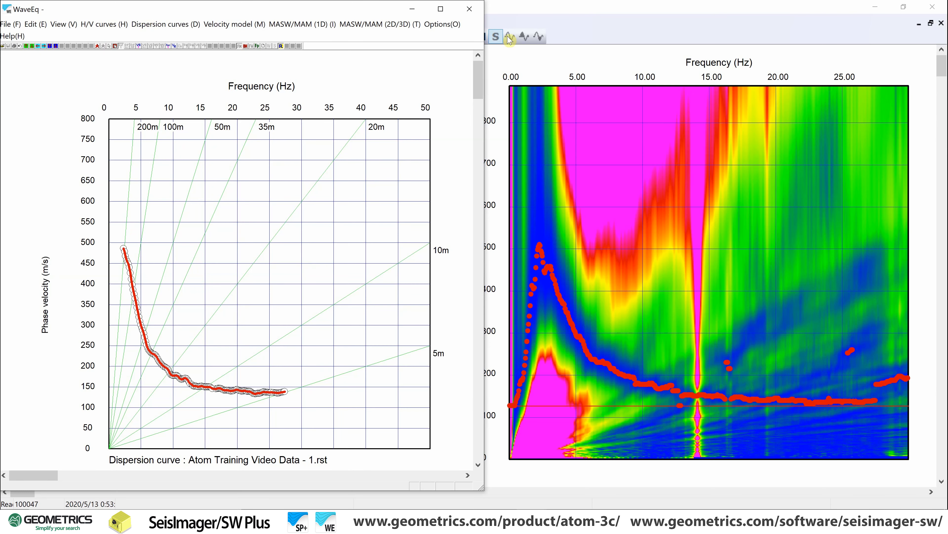
Minimise WaveEq and close the SPACPlus phase velocity and multi-sensor waveform views to return to the raw data overview
left_click(414, 13)
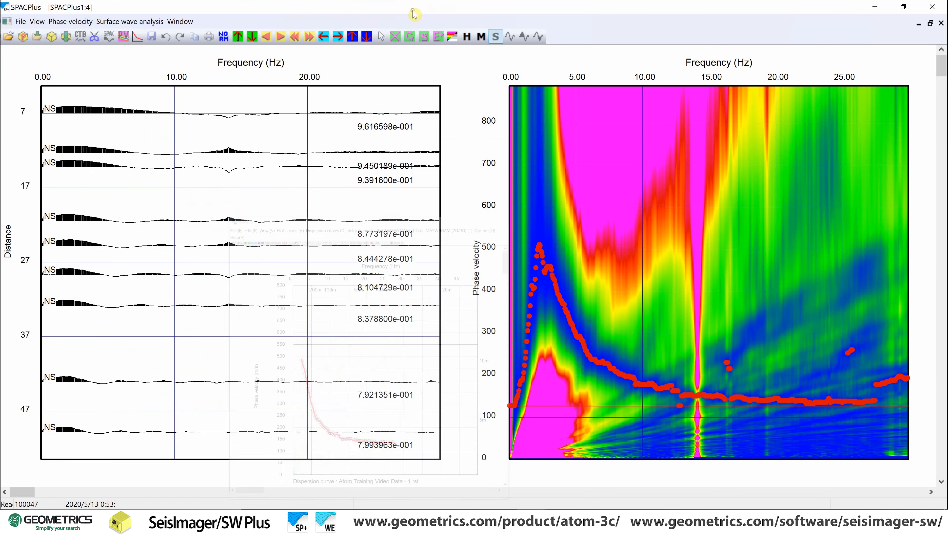
left_click(941, 23)
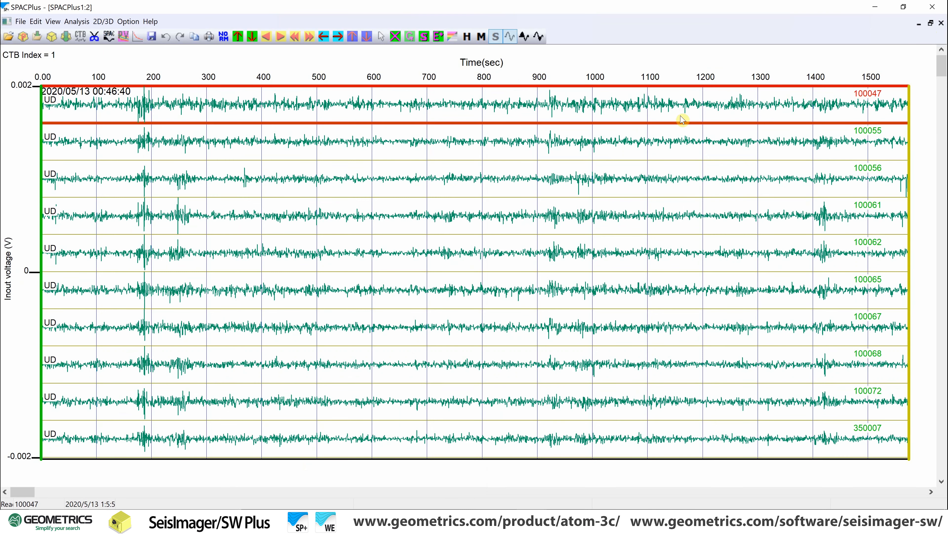
left_click(941, 24)
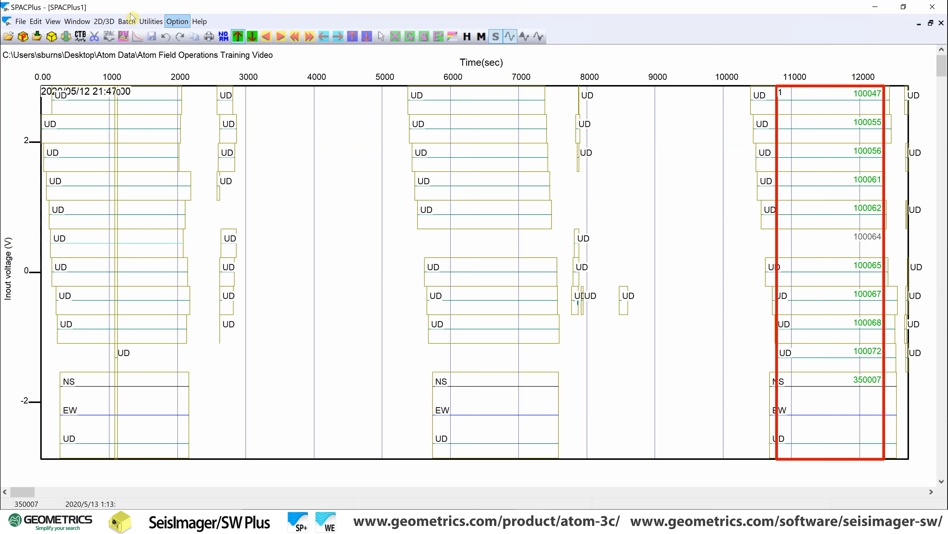
Enable single-sensor selection and select the three-component record of sensor 350007 in the recording block near 11000 s
left_click(35, 22)
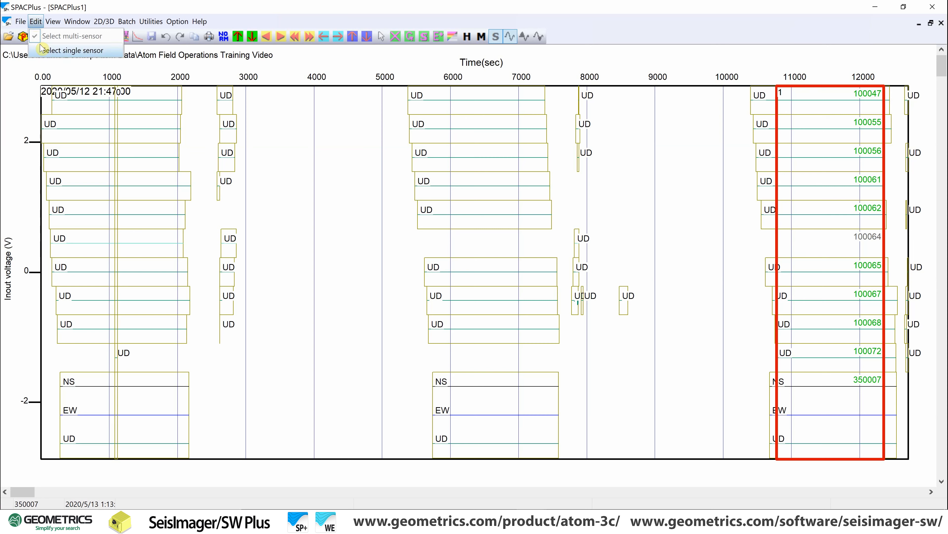
left_click(69, 55)
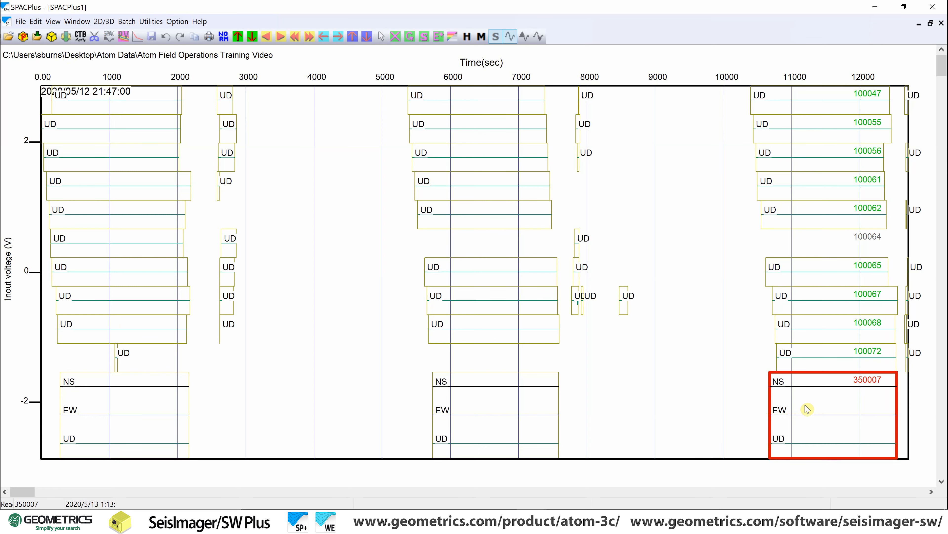
key("Up")
key("Up")
key("Right")
key("Right")
key("Right")
key("Up")
key("Up")
key("Up")
key("Up")
key("Up")
key("Down")
key("Down")
key("Down")
key("Down")
Extract the common time block for the selected three-component sensor without applying a bandpass filter
left_click(81, 36)
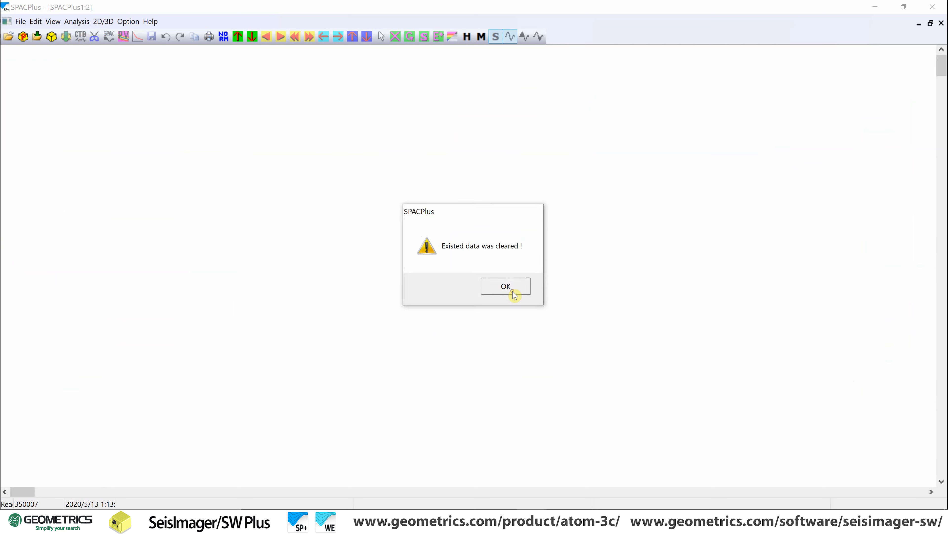
left_click(514, 292)
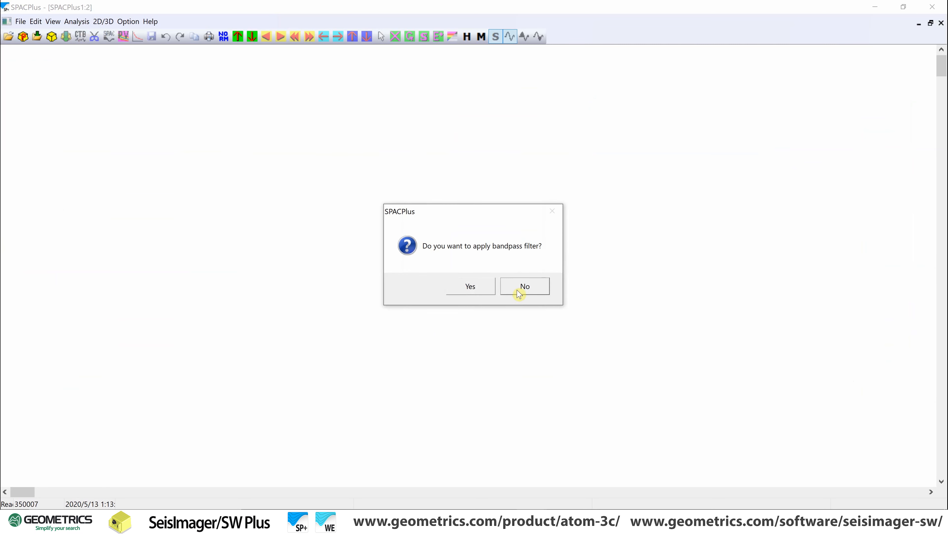
left_click(536, 289)
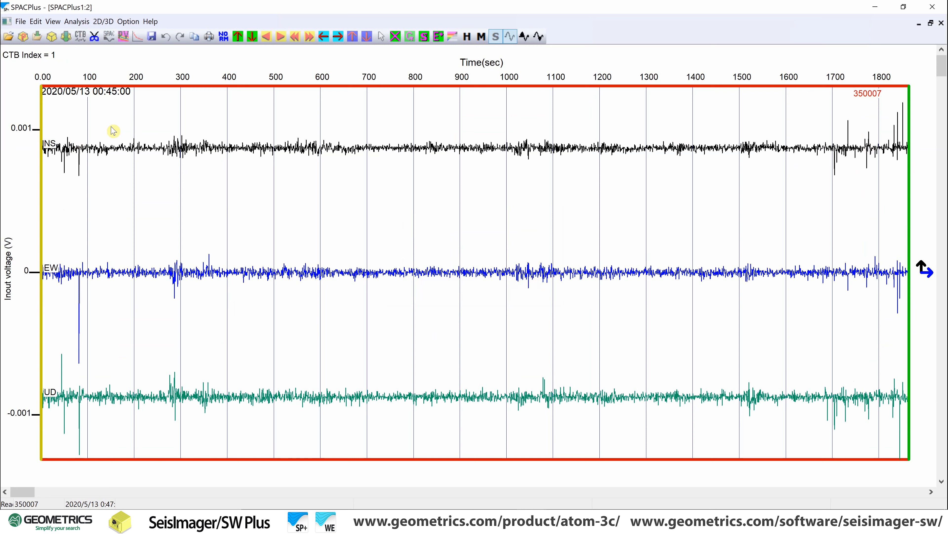
Move the end boundary of the three-component record's time window back to about 1815 s
key("Right")
key("Right")
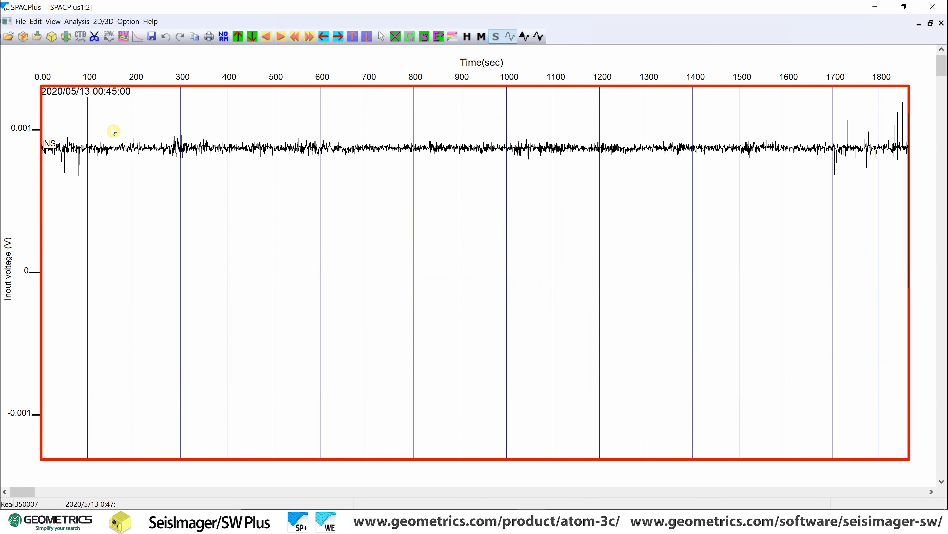
key("Left")
key("Left")
key("Up")
key("Left")
key("Left")
key("Right")
key("Right")
key("shift+Left")
key("shift+Left")
key("shift+Left")
key("shift+Left")
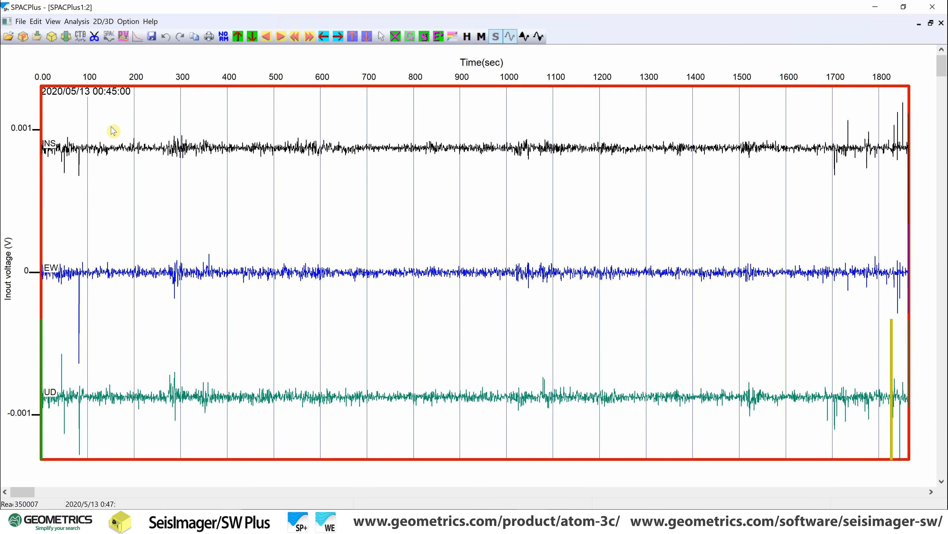
key("shift+Left")
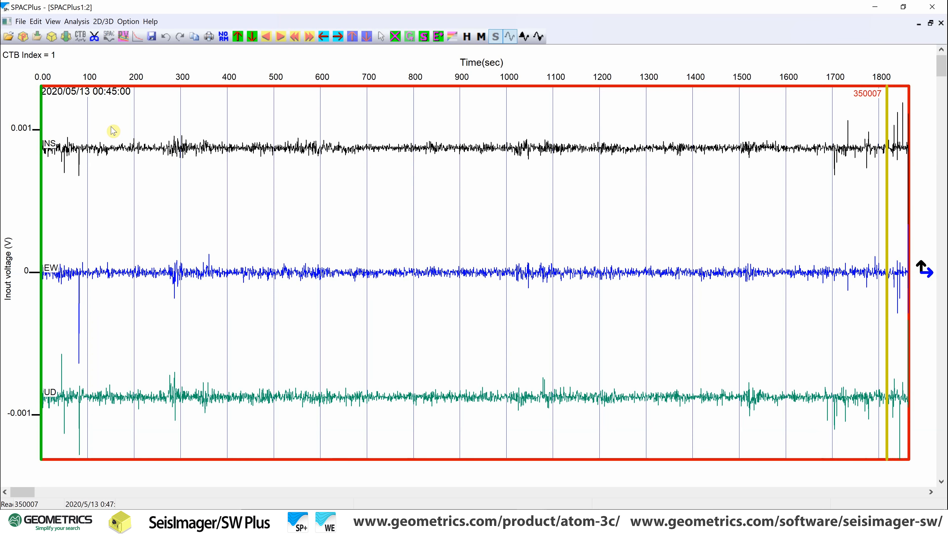
Move the start boundary of the three-component record's time window to about 100 s and trim the record to the window
key("Tab")
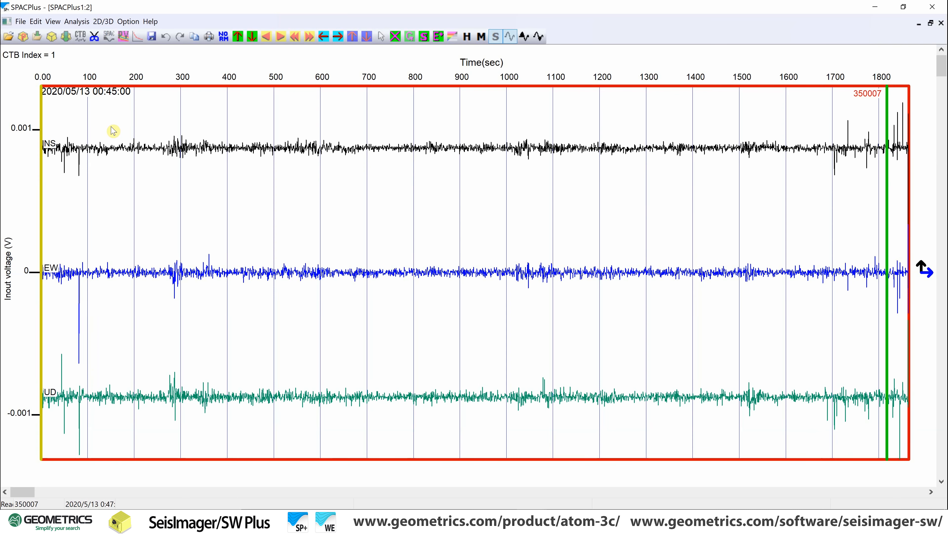
key("Right")
key("Right")
key("Right")
key("Right")
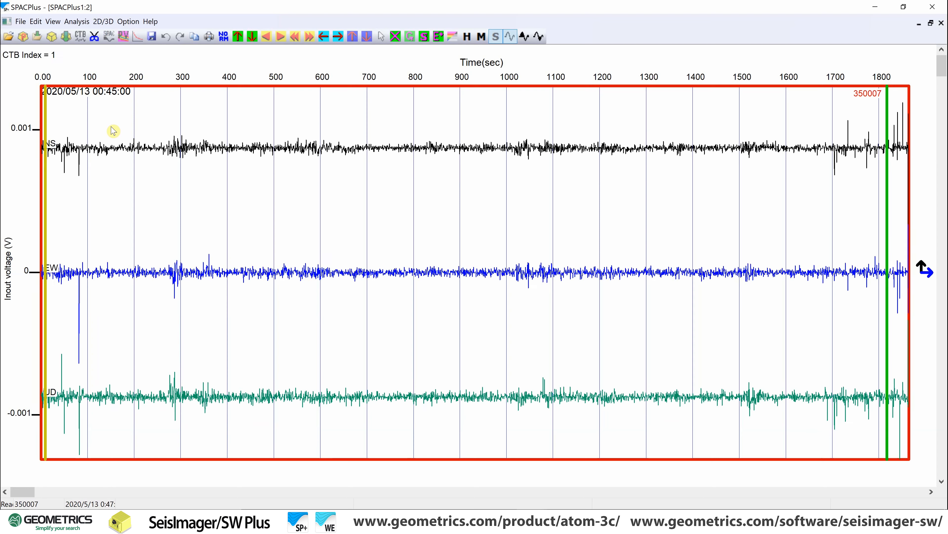
key("Right")
key("Right")
key("Right")
key("Right")
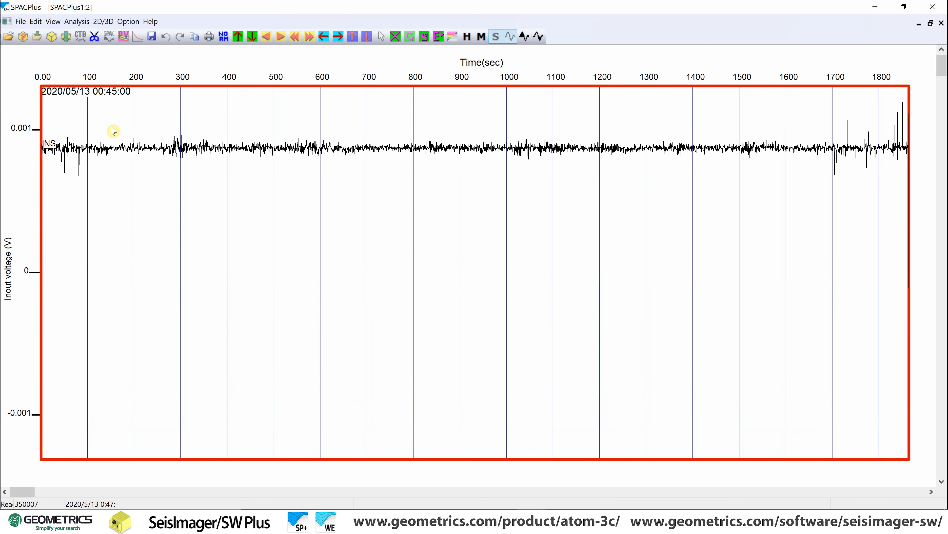
key("Right")
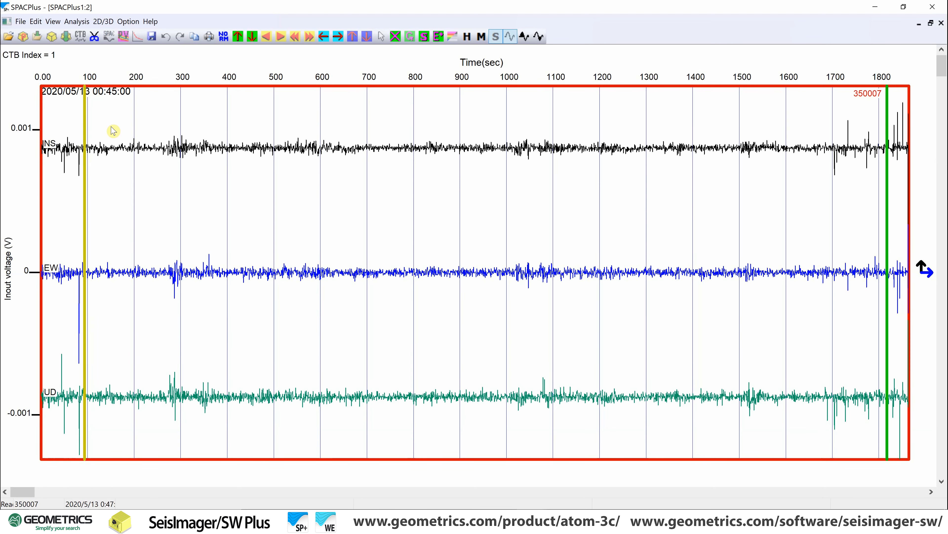
key("Right")
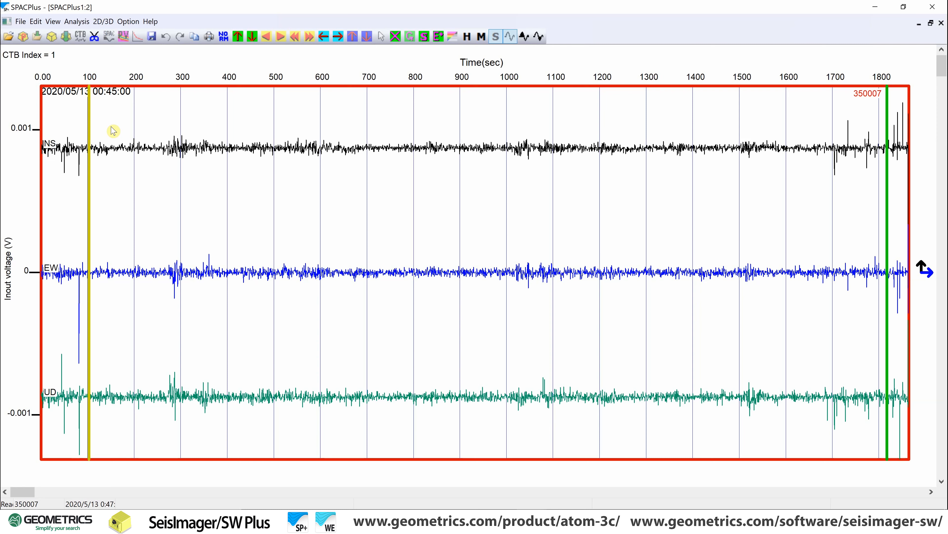
left_click(99, 39)
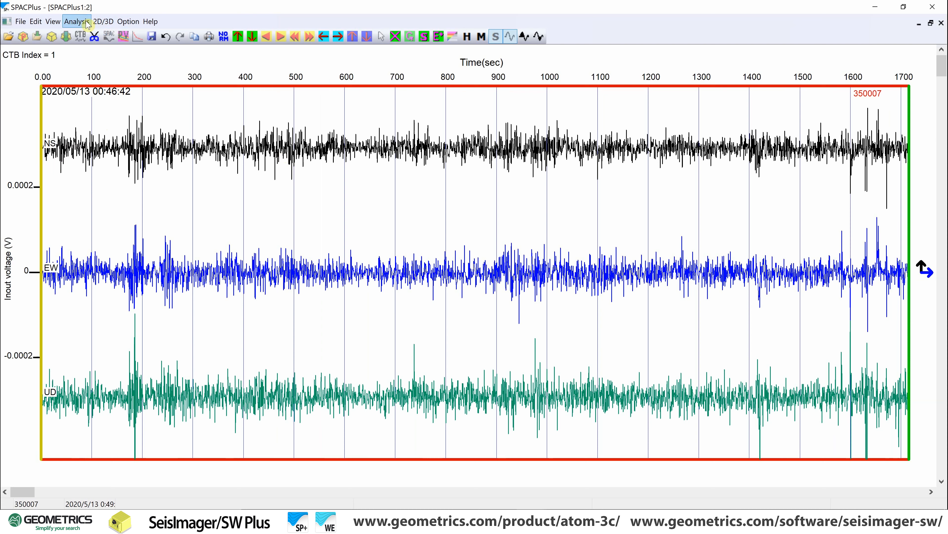
Run the H/V analysis on the trimmed three-component record and accept its FFT and running spectrum notices
left_click(61, 23)
mouse_move(75, 23)
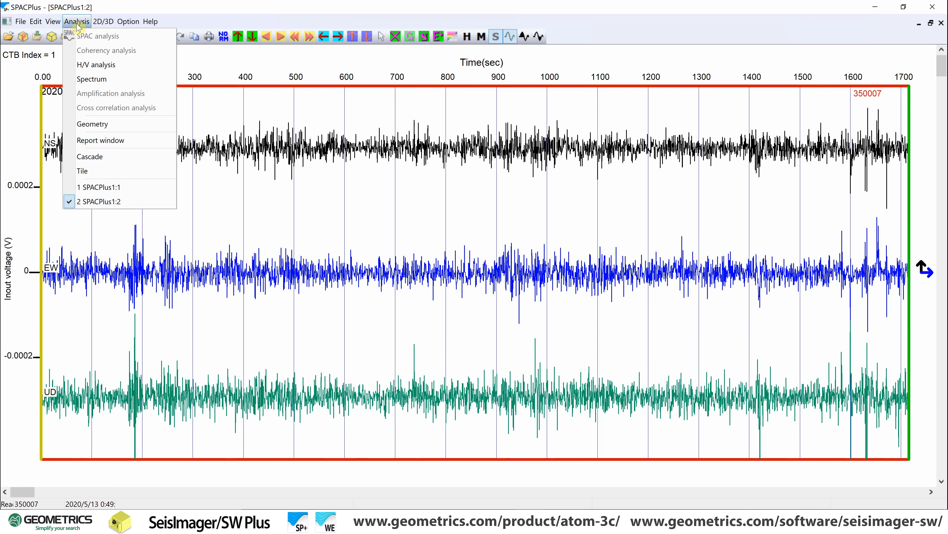
left_click(114, 67)
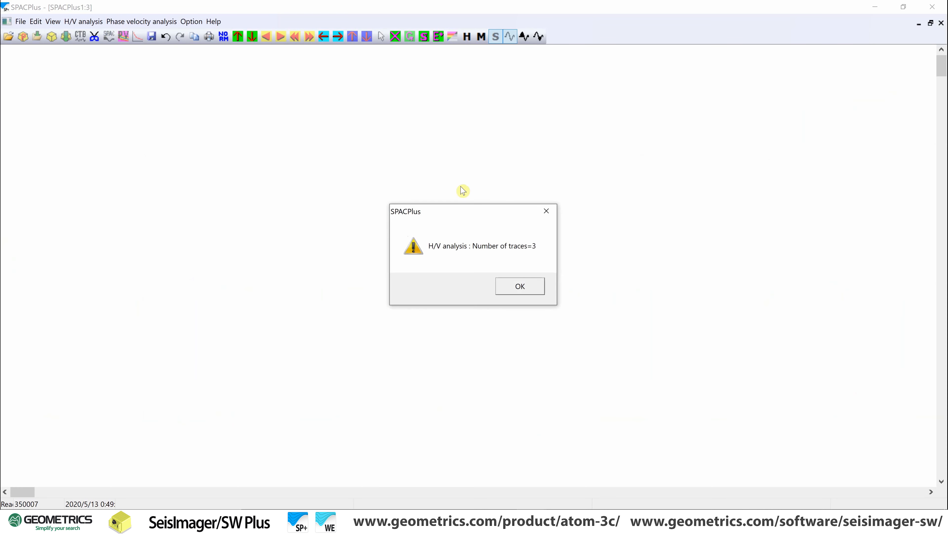
left_click(532, 295)
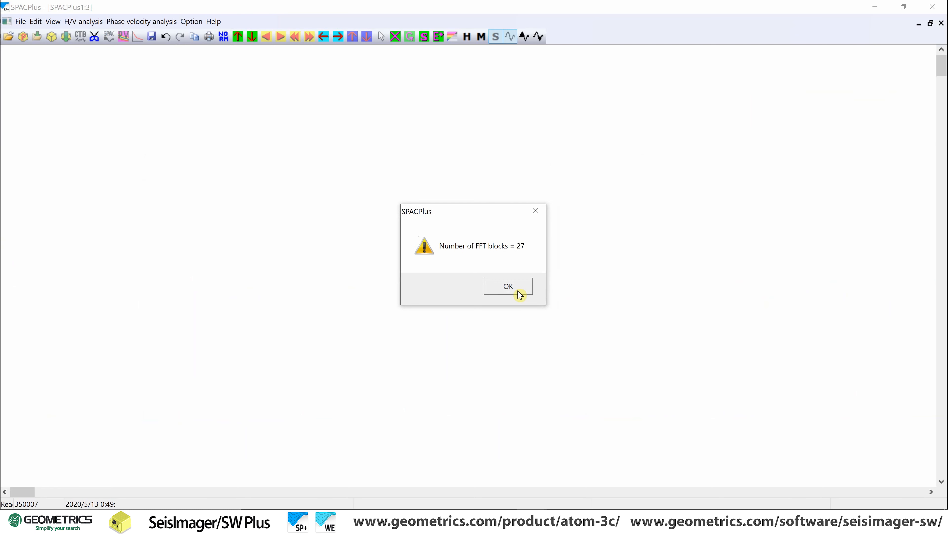
left_click(520, 294)
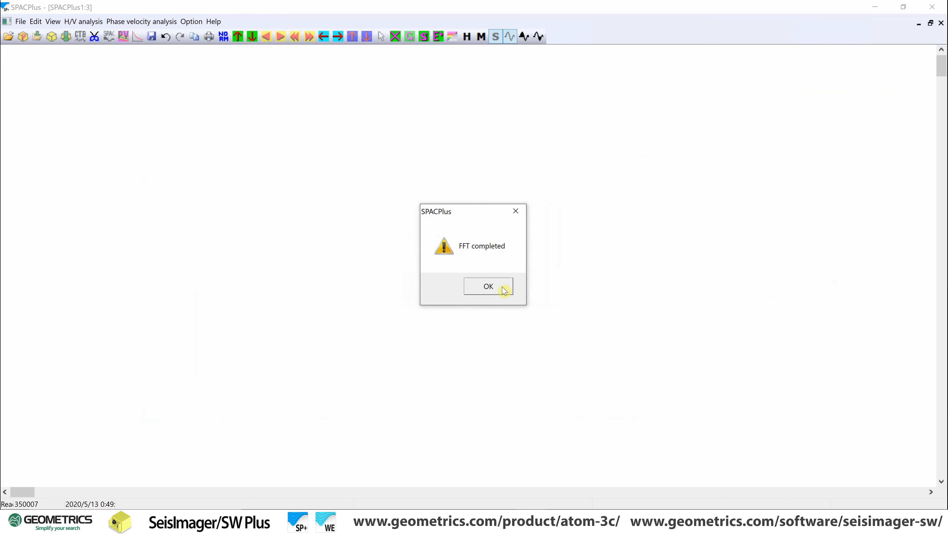
left_click(504, 291)
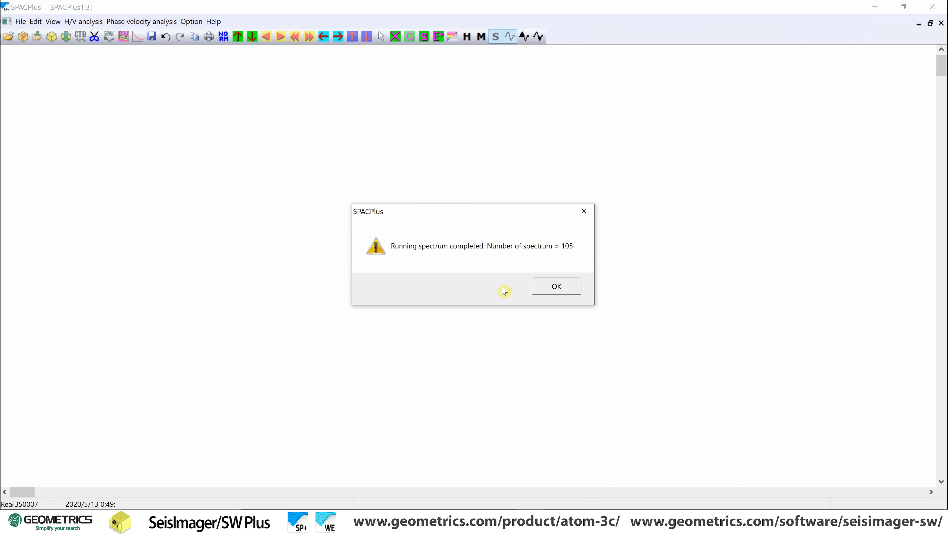
left_click(570, 292)
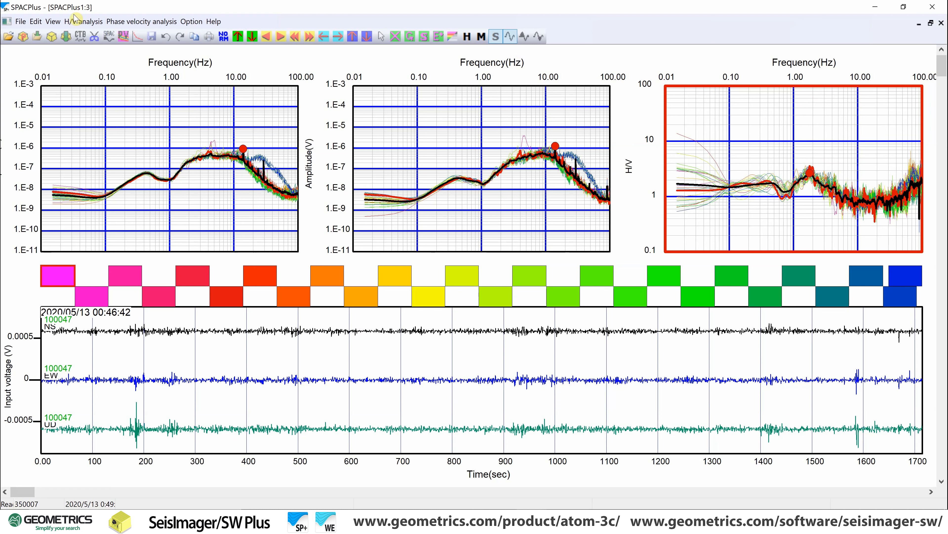
Show the H/V curve in WaveEq, interpolating the HVSR data to reduce the number of points
left_click(67, 22)
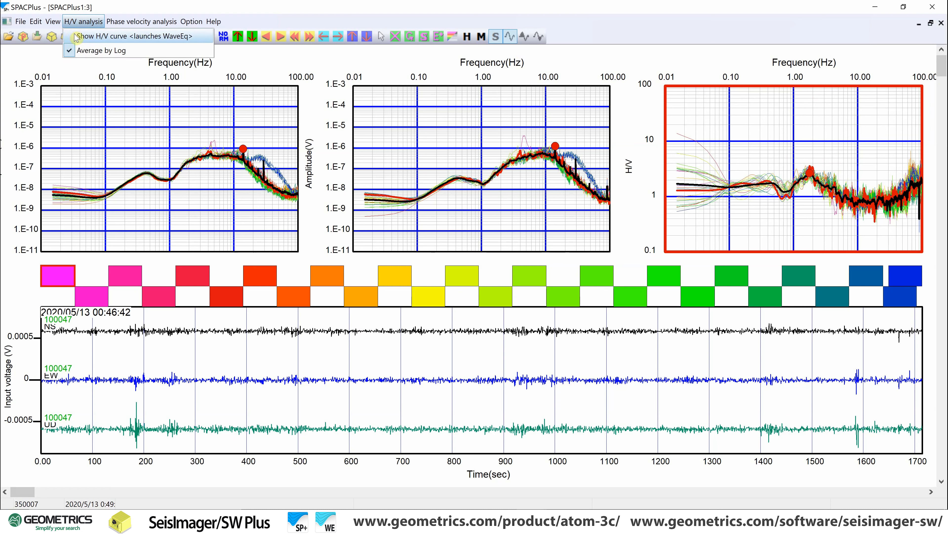
left_click(96, 36)
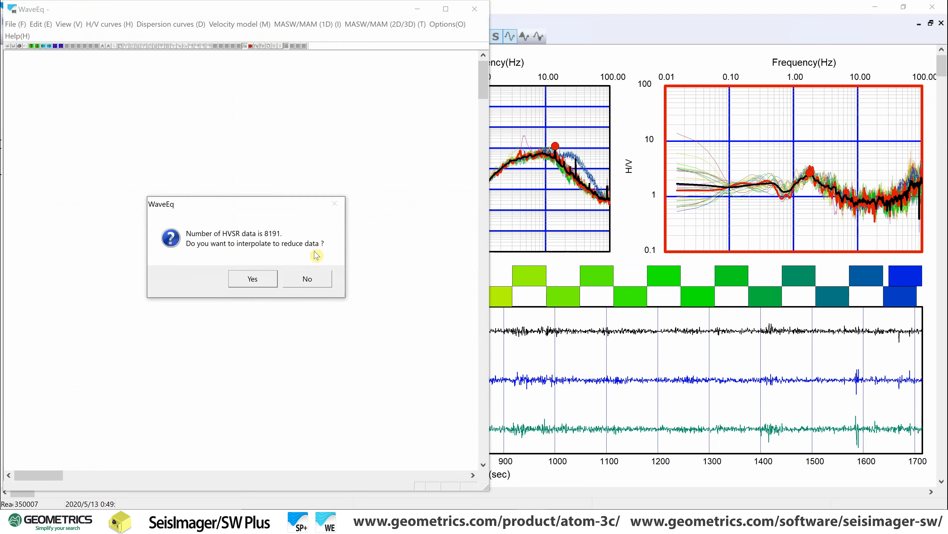
left_click(263, 282)
type("40")
left_click(374, 235)
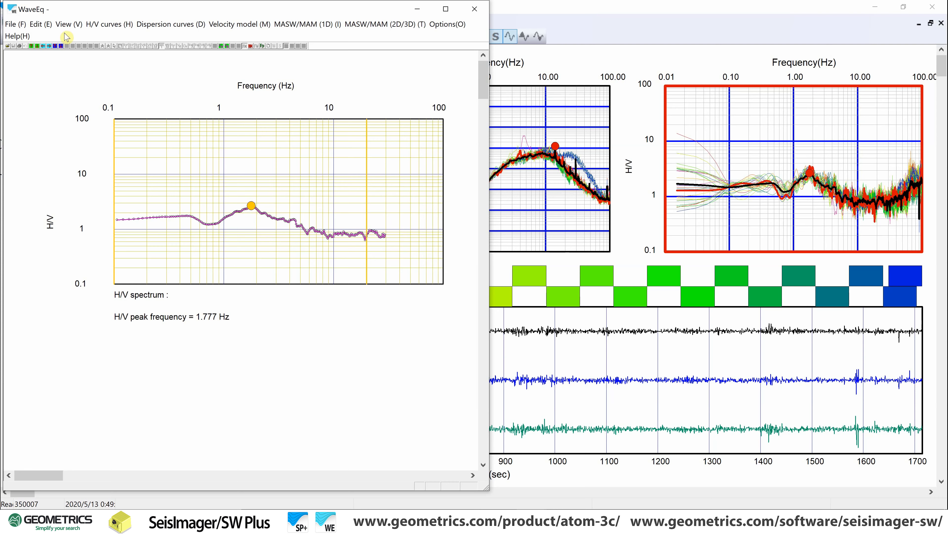
Start setting the frequency range for picking the H/V peak and place the minimum frequency gate at 0.1 Hz
left_click(96, 25)
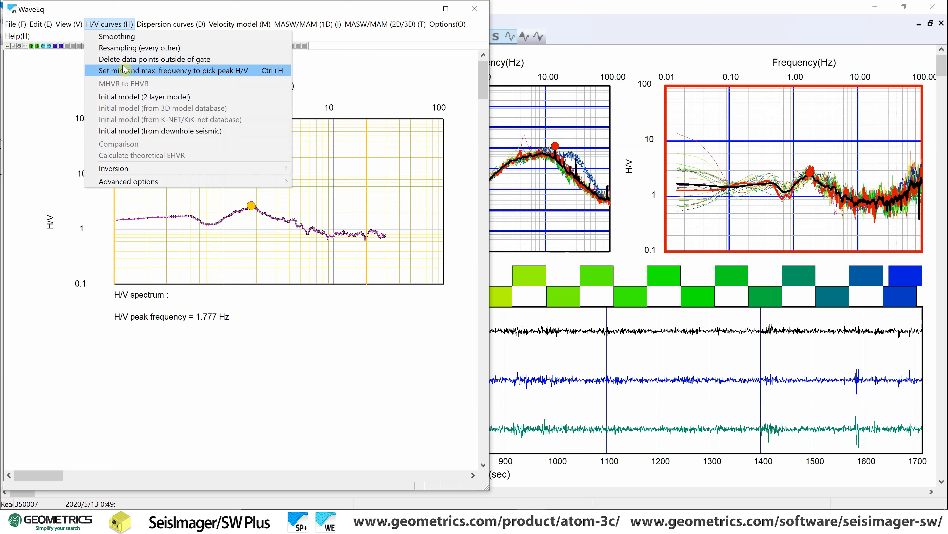
mouse_move(69, 24)
left_click(136, 74)
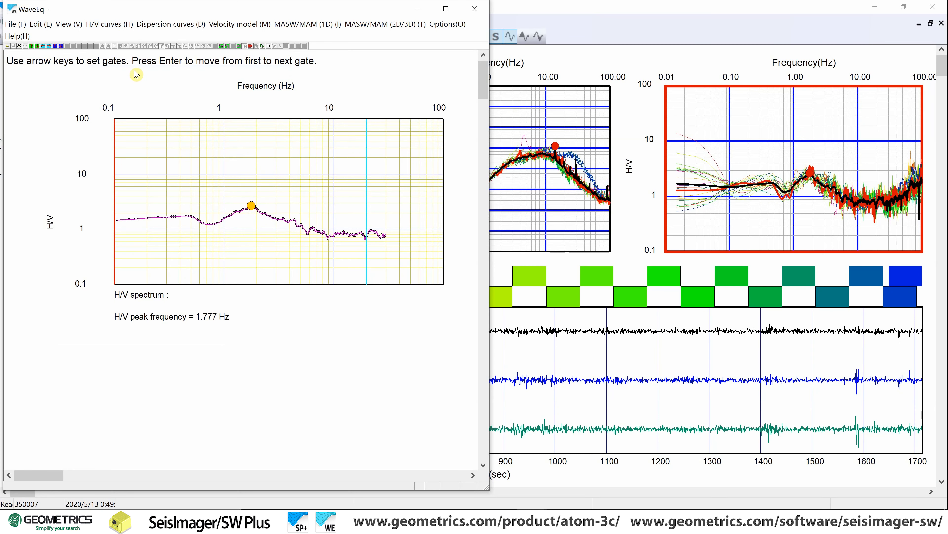
key("Right")
key("Right")
key("Right")
key("Right")
key("Right")
key("Right")
key("Right")
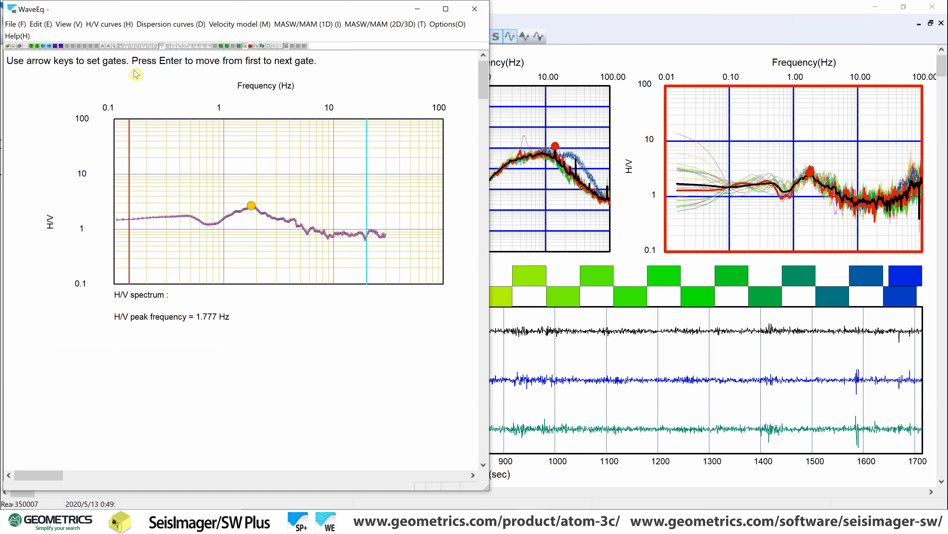
key("Left")
key("Left")
key("Left")
key("Left")
key("Left")
key("Right")
key("Right")
key("Right")
key("Right")
key("Right")
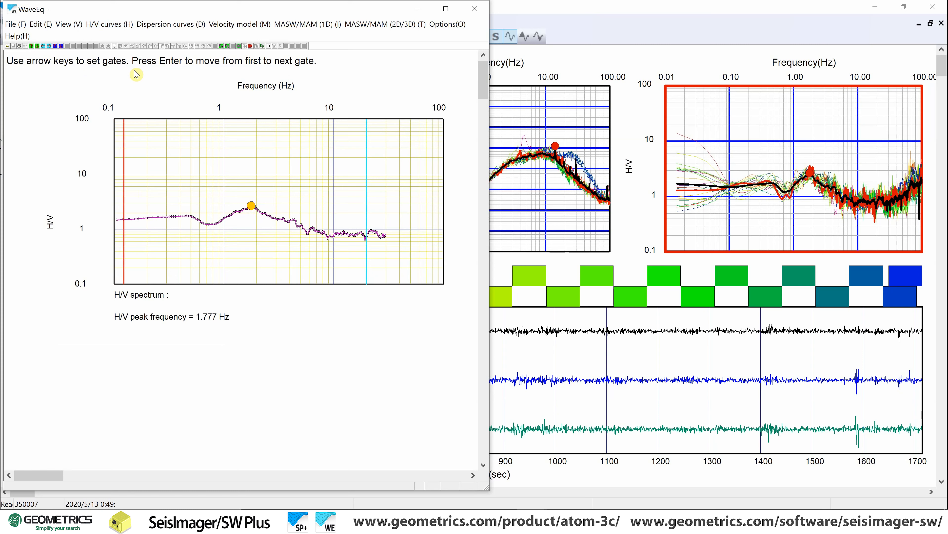
key("Right")
key("Right")
key("Right")
key("Right")
key("Right")
key("Right")
key("Right")
key("Right")
key("Right")
key("Right")
key("Right")
key("Right")
key("Right")
key("Right")
key("Right")
key("Right")
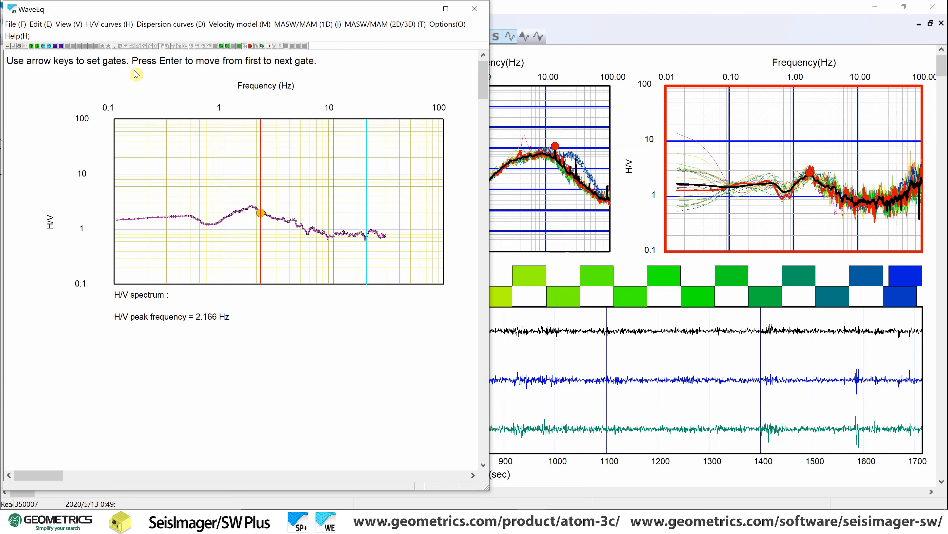
key("Right")
key("Right")
key("Right")
key("Right")
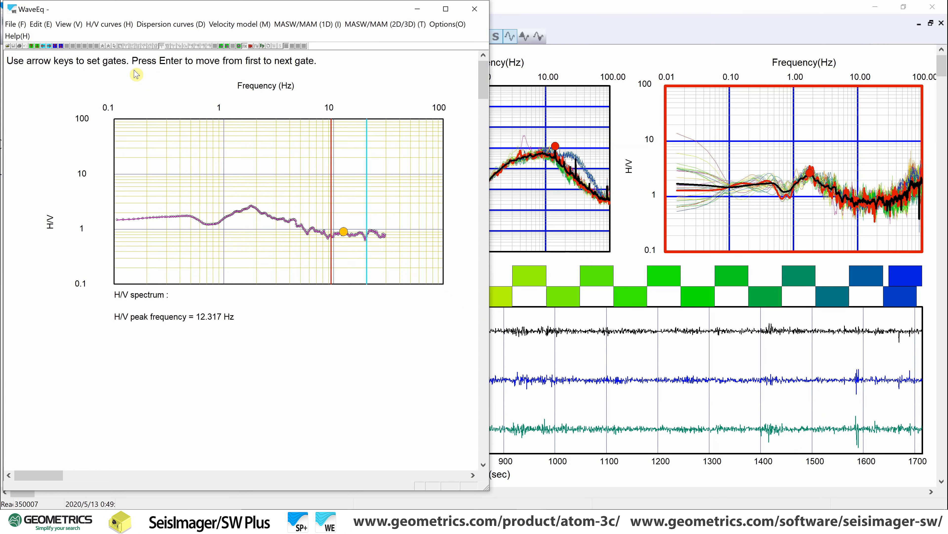
key("Left")
key("Left")
key("Left")
key("Left")
key("Left")
key("Left")
key("Left")
key("Left")
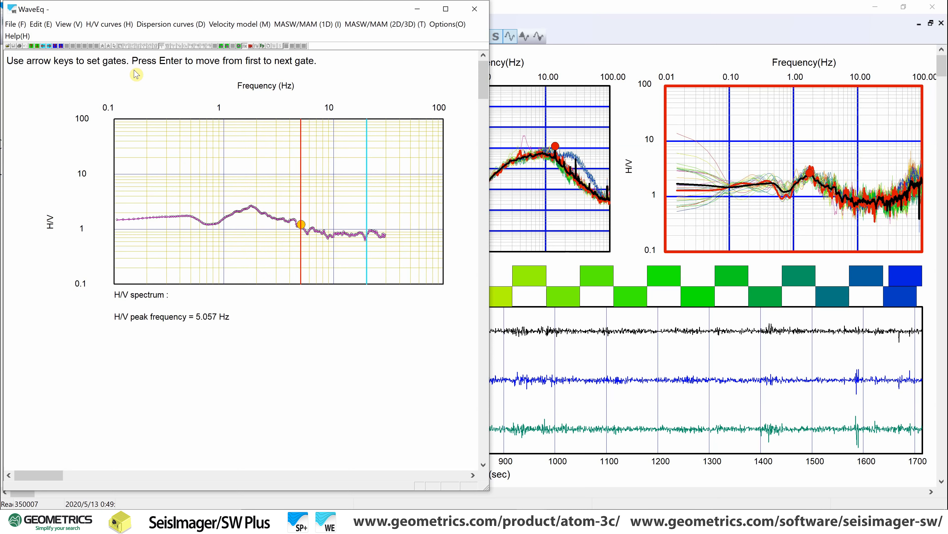
key("Left")
key("Left")
key("Left")
key("Left")
key("Left")
key("Left")
key("Left")
key("Left")
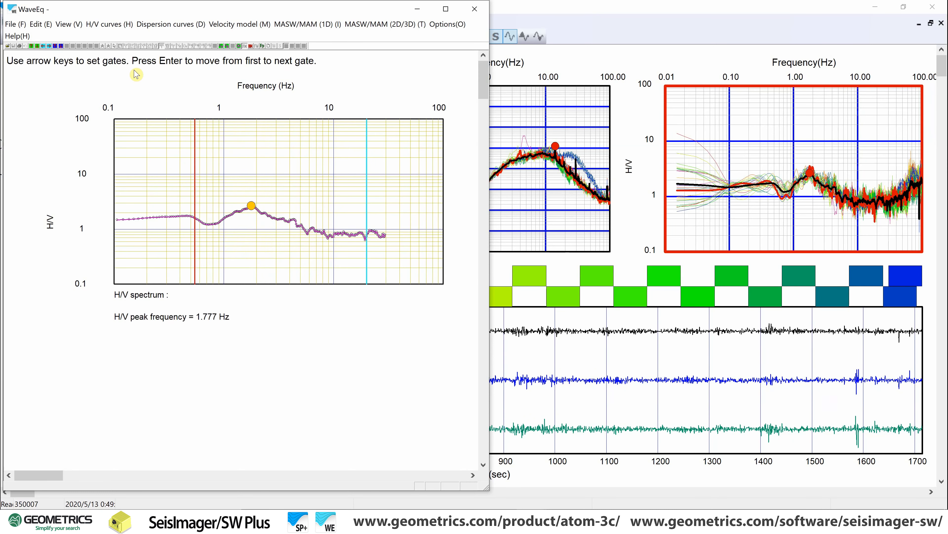
key("Right")
key("Right")
key("Right")
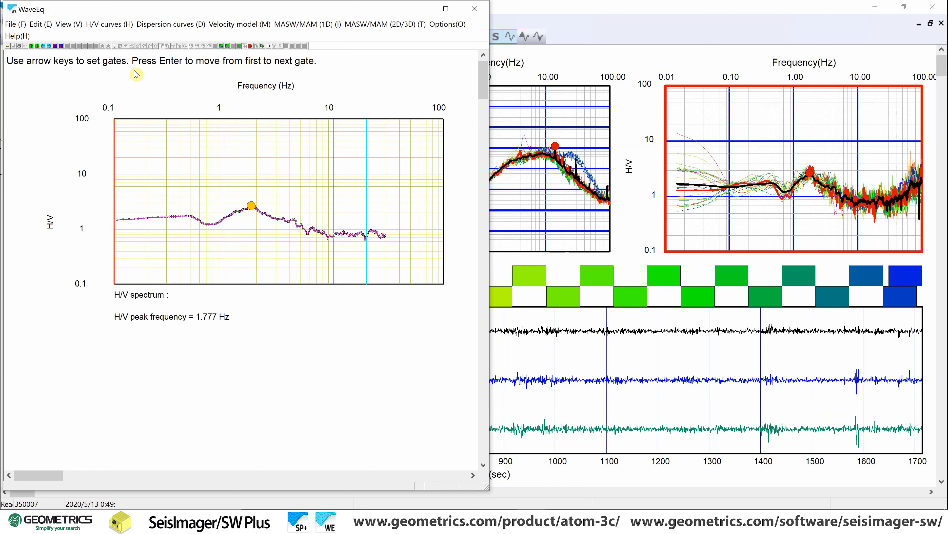
Place the maximum frequency gate for the H/V peak at about 30 Hz, at the curve's end, and accept the gates
key("Return")
key("Left")
key("Left")
key("Left")
key("Left")
key("Left")
key("Left")
key("Left")
key("Left")
key("Left")
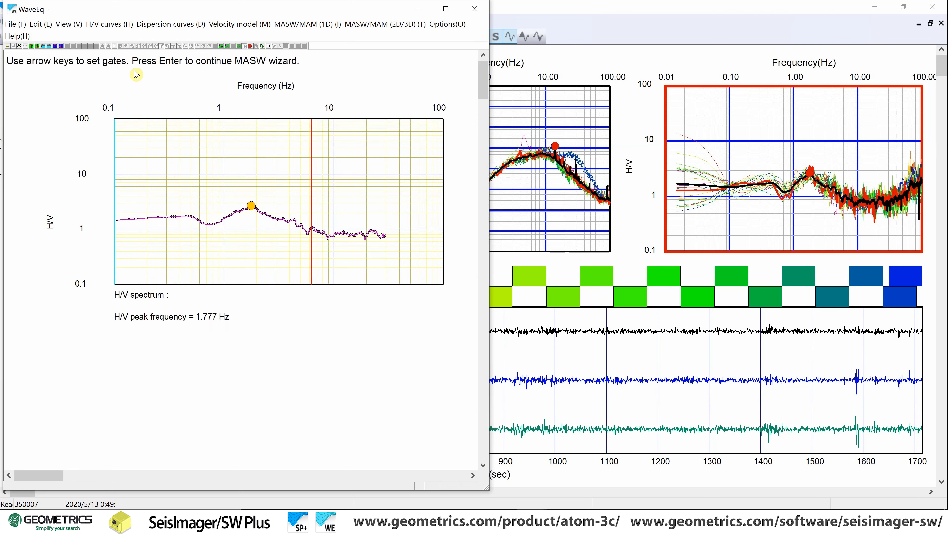
key("Left")
key("Left")
key("Left")
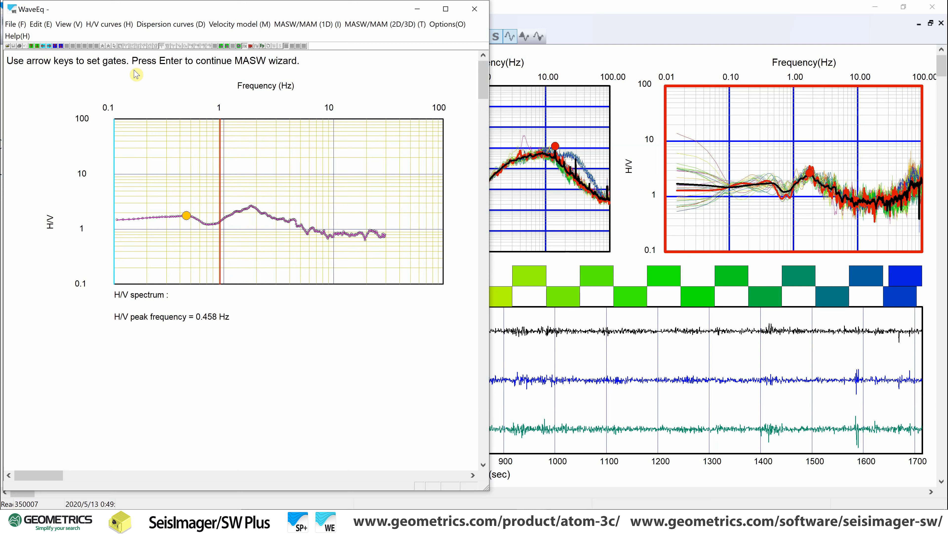
key("Left")
key("Right")
key("Right")
key("Right")
key("Return")
key("Right")
key("Right")
key("Right")
key("Right")
key("Right")
key("Right")
key("Right")
key("Right")
key("Right")
key("Right")
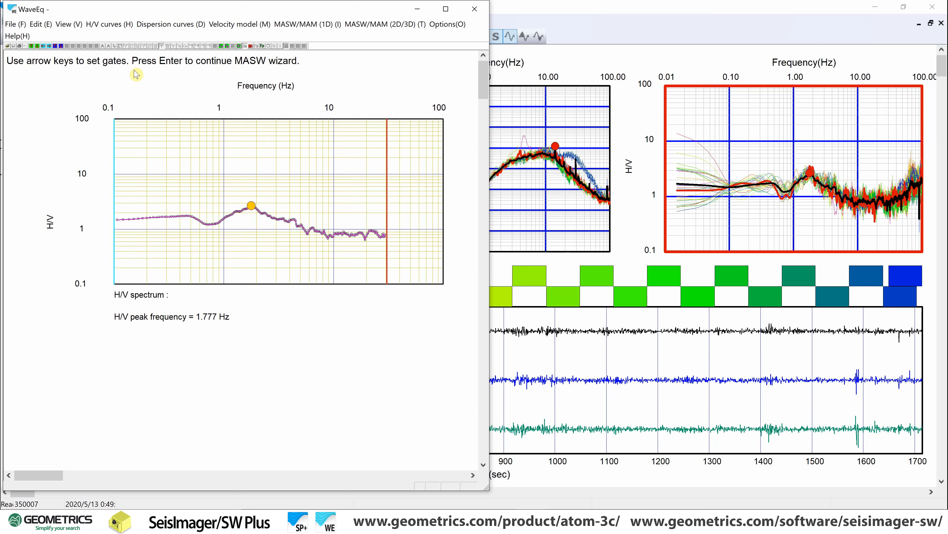
key("Return")
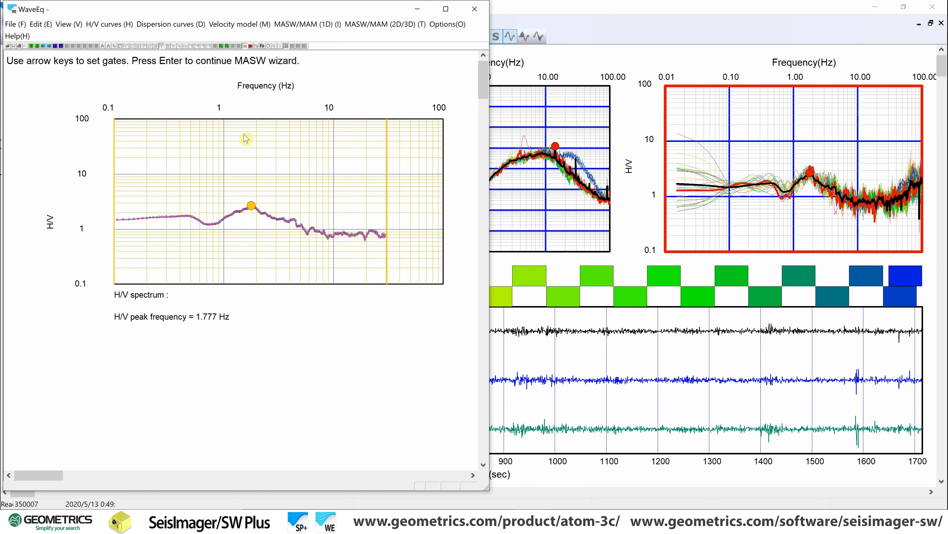
Try enlarging and reducing the vertical and horizontal scales of the H/V plot
left_click(55, 46)
left_click(61, 46)
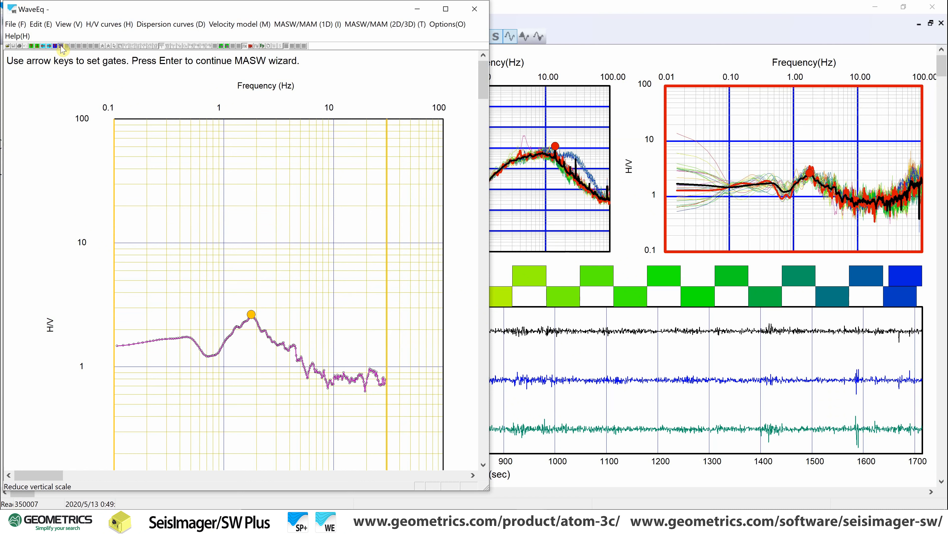
left_click(59, 46)
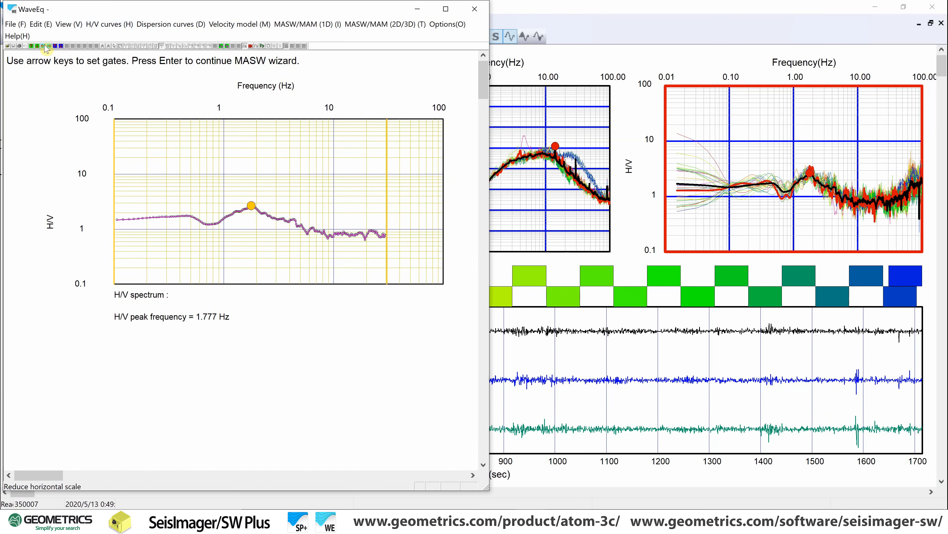
left_click(49, 47)
left_click(47, 47)
left_click(44, 47)
left_click(45, 46)
left_click(45, 47)
left_click(50, 47)
Maximise the WaveEq window, restore it to its smaller size and place it back beside the H/V analysis plots
left_click(445, 8)
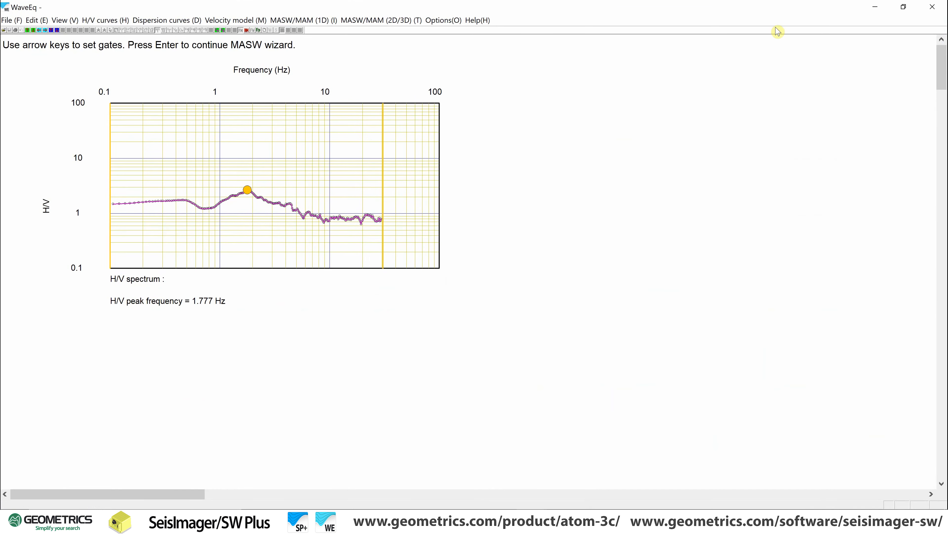
left_click(910, 10)
left_click_drag(830, 7, 384, 18)
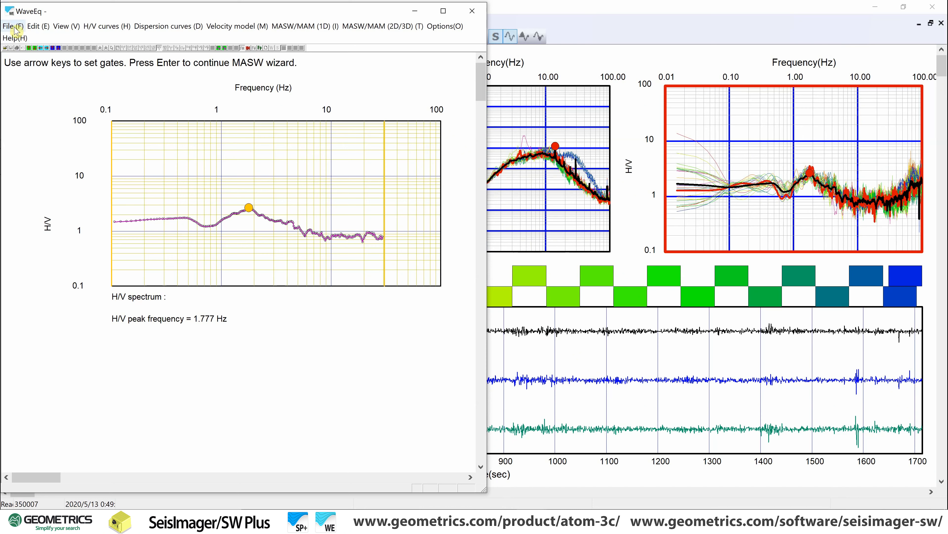
Save the H/V spectrum as an analysis result file named H-V Data.rst in the current project folder
left_click(14, 28)
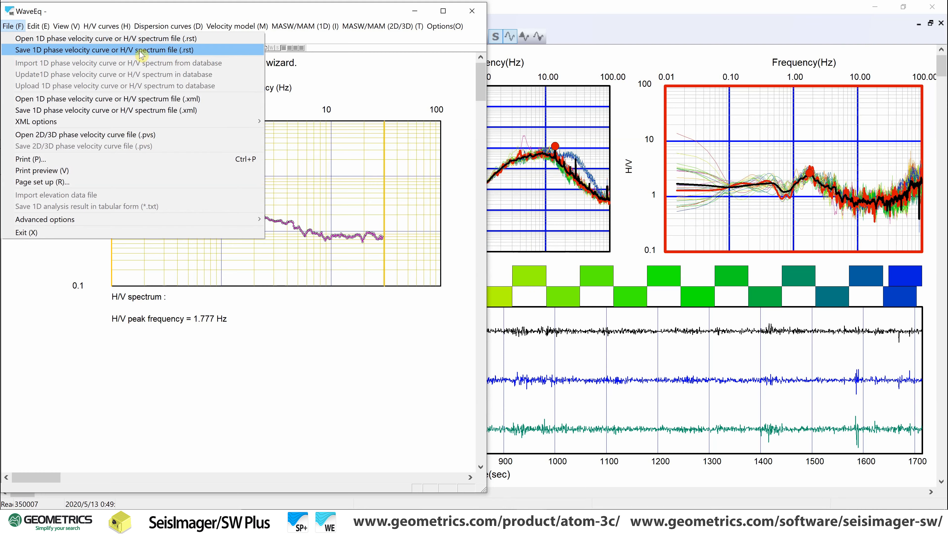
left_click(95, 51)
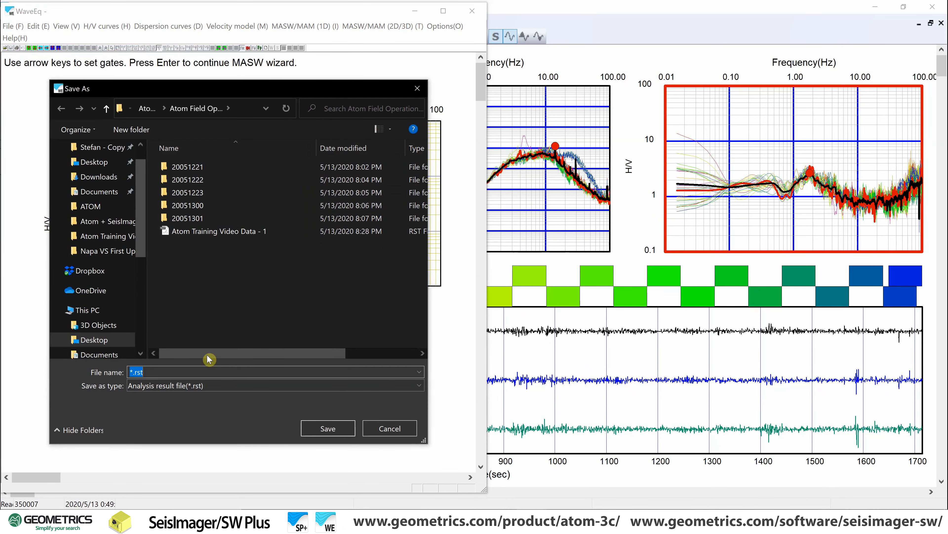
left_click(143, 370)
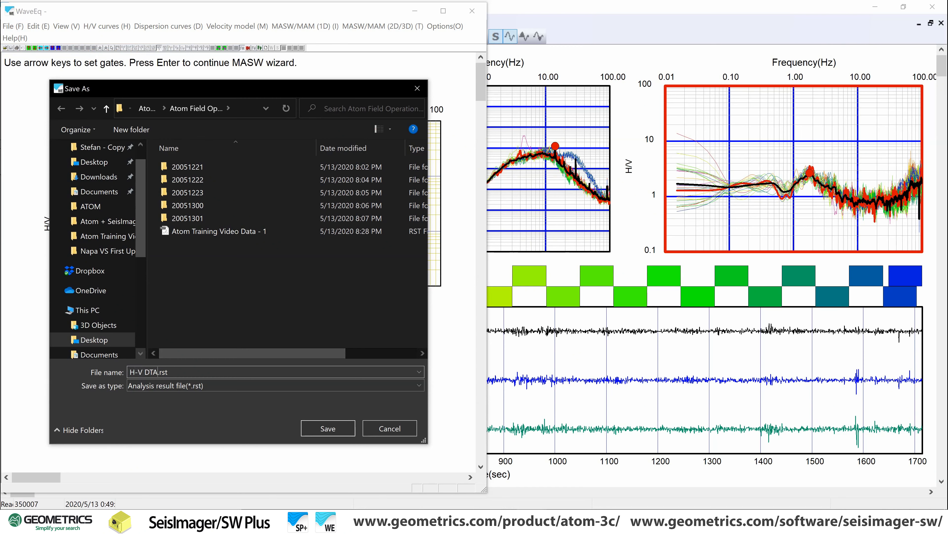
type("H-V Data")
left_click(330, 427)
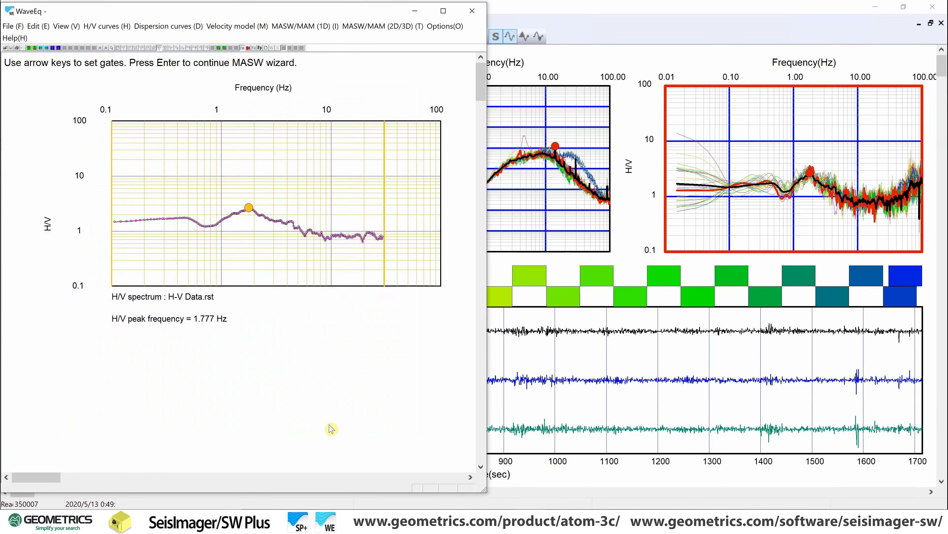
Open the 1D dispersion curve file Atom Training Video Data - 1 and append it to the present data without averaging same frequencies
left_click(13, 27)
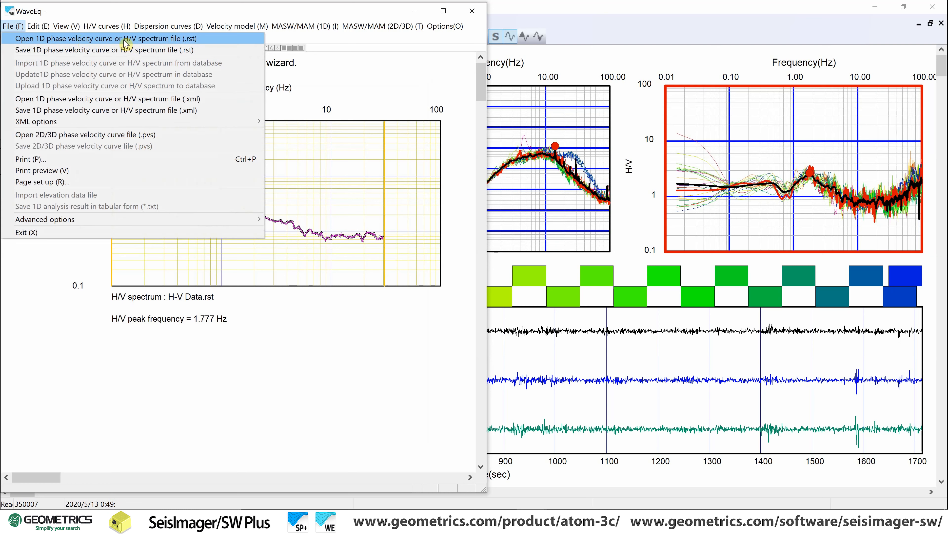
left_click(197, 42)
left_click(229, 230)
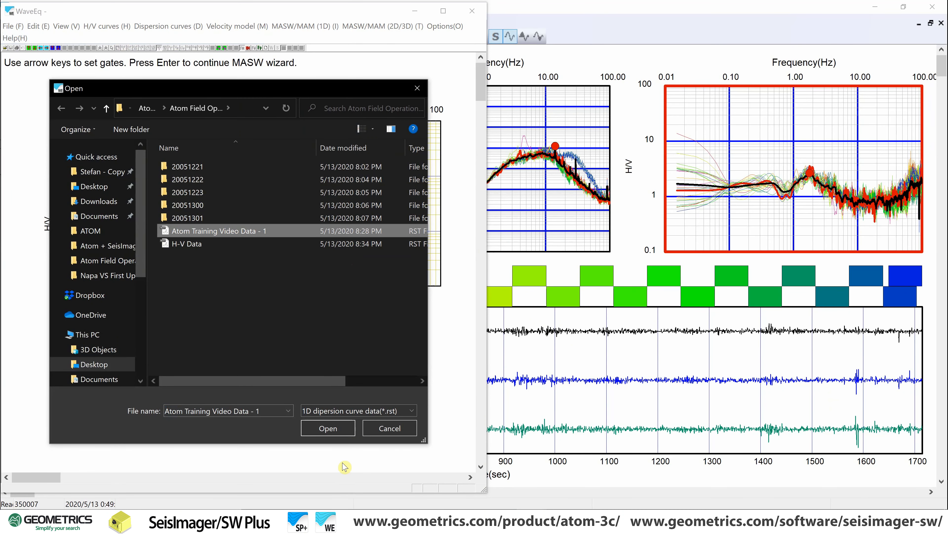
left_click(336, 430)
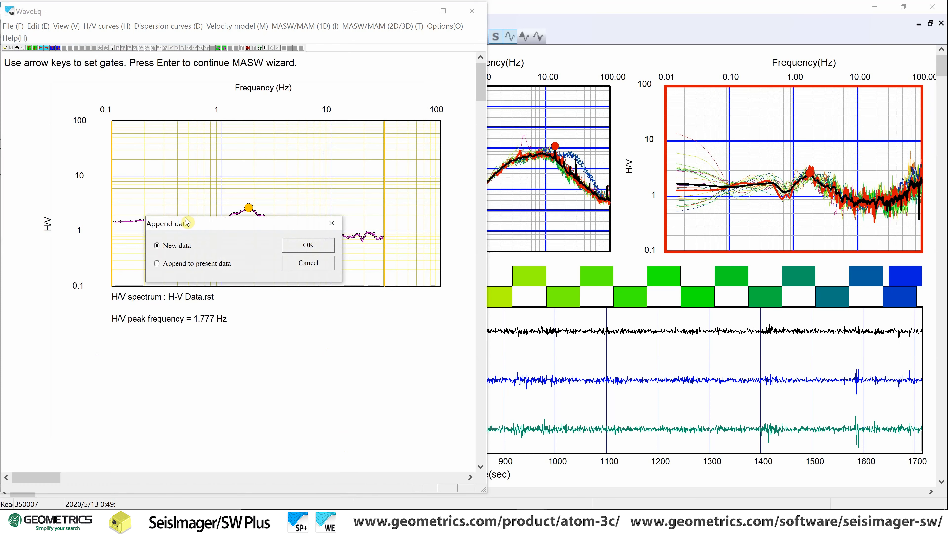
left_click(165, 266)
left_click(306, 246)
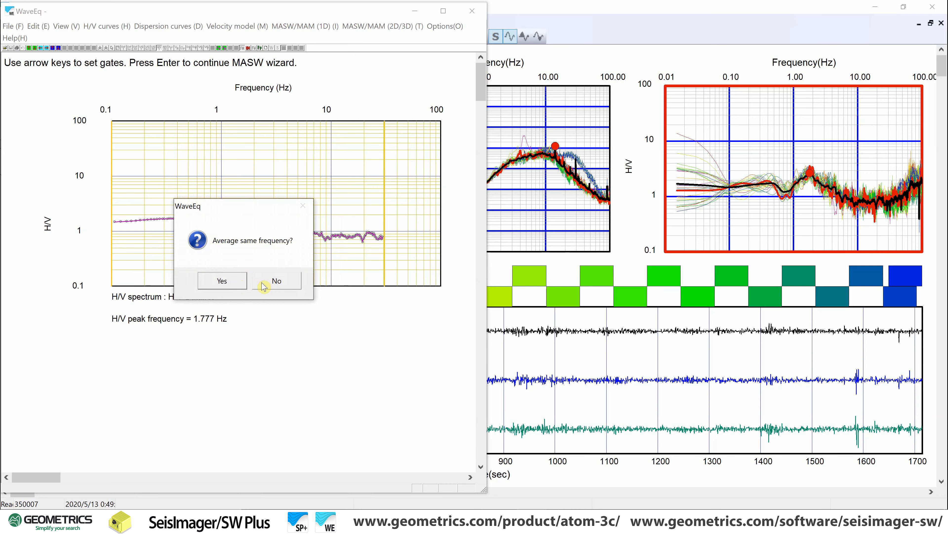
left_click(275, 282)
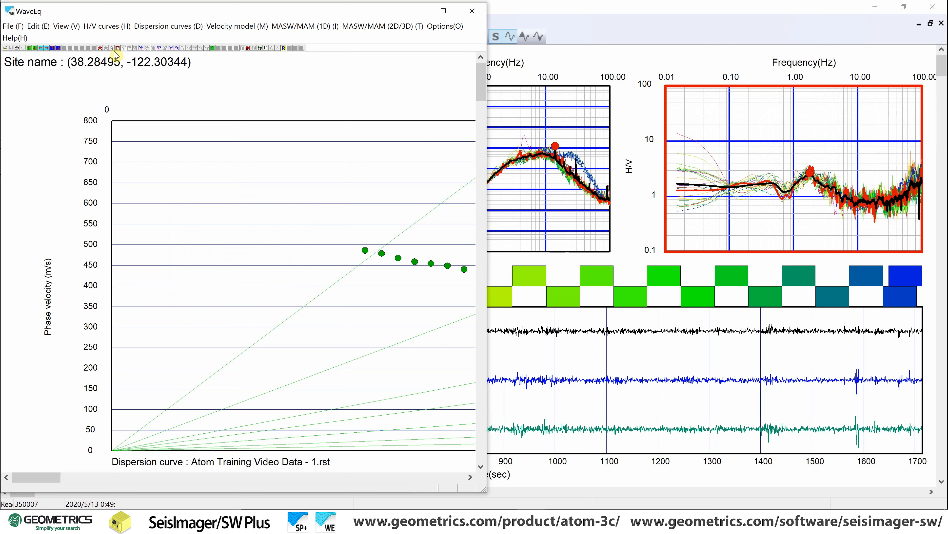
Reduce the dispersion curve's horizontal scale to fit the frequency axis up to 50 Hz, and view the S-wave velocity model and H/V spectrum
left_click(41, 48)
left_click(42, 48)
left_click(42, 48)
left_click(42, 48)
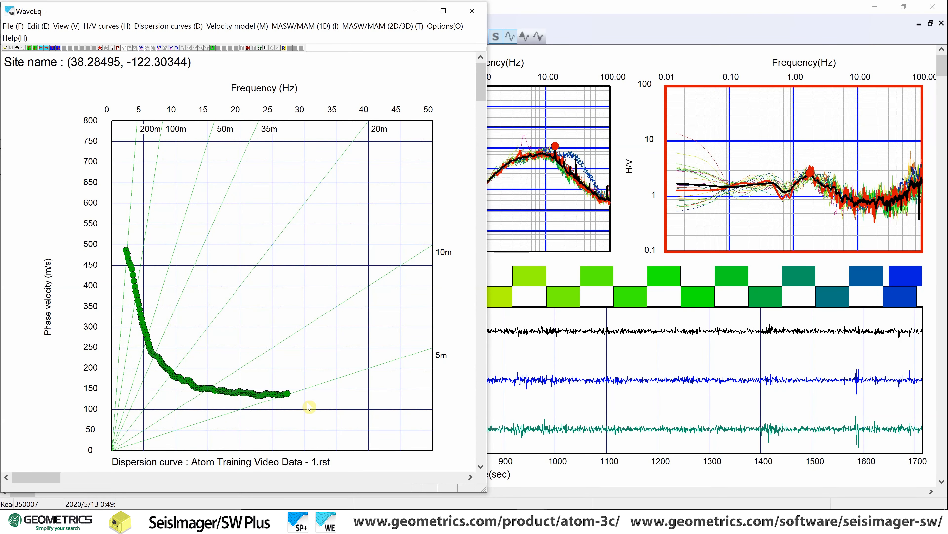
left_click(141, 49)
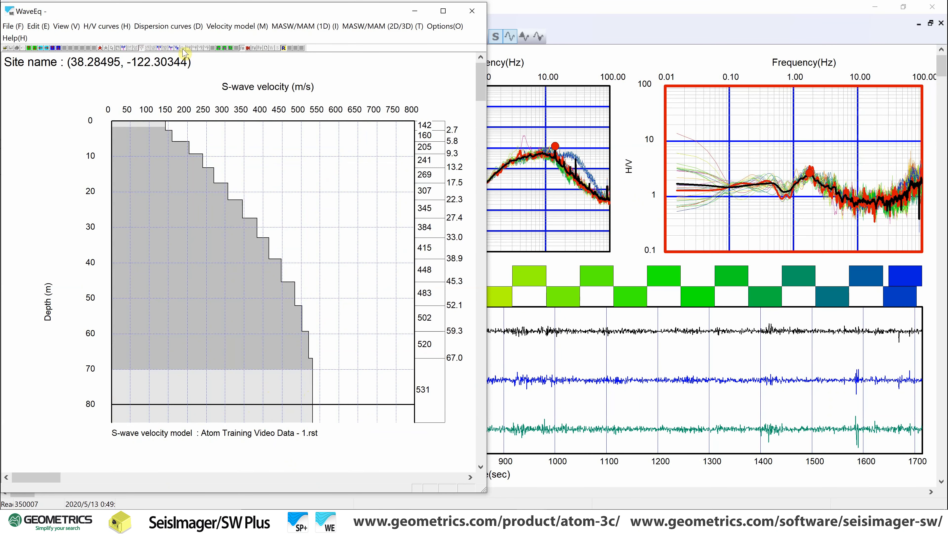
left_click(159, 49)
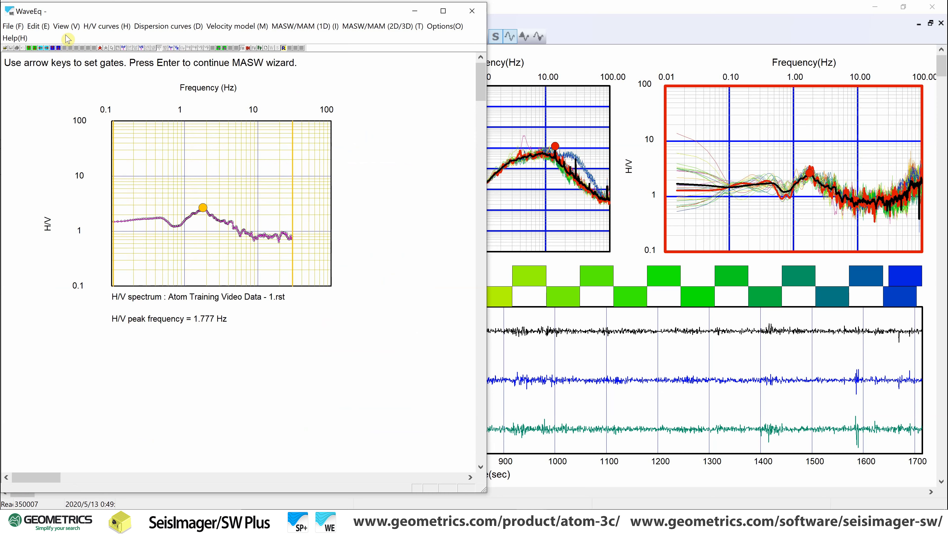
Save the combined dispersion curve and H/V spectrum as Atom Training Video Data - 1, overwriting the existing file
left_click(24, 26)
left_click(26, 50)
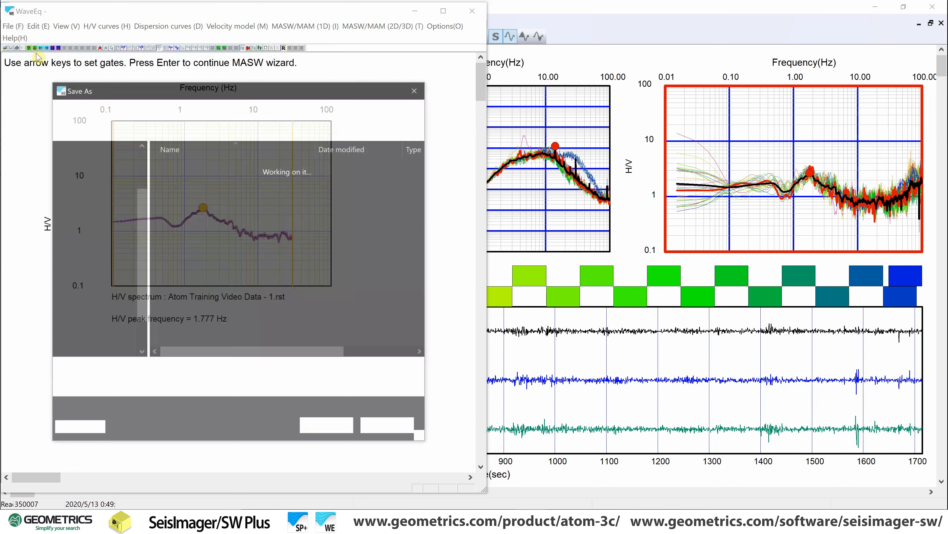
left_click(246, 231)
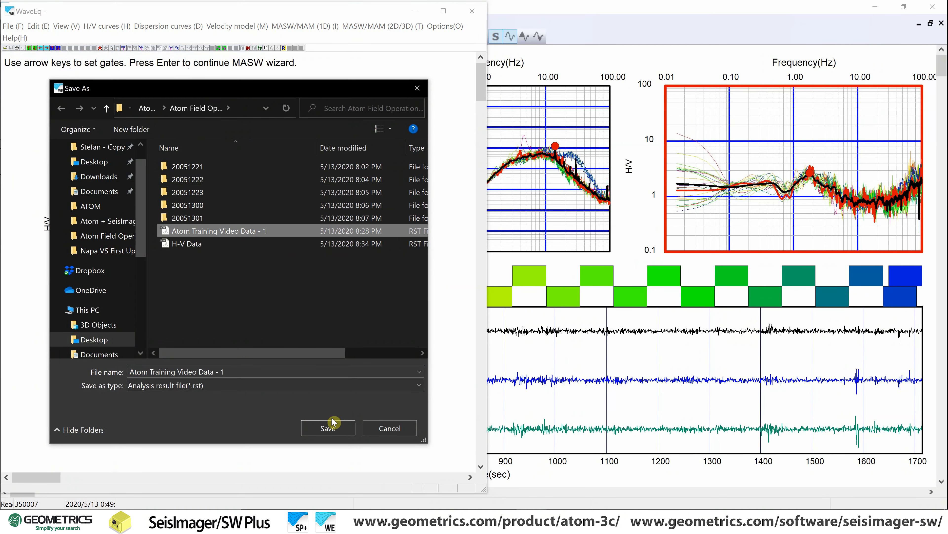
left_click(254, 368)
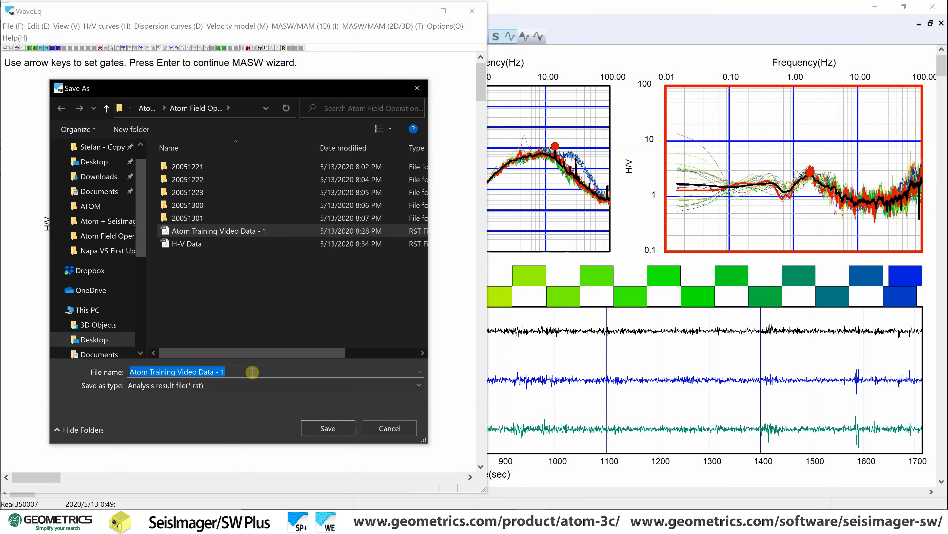
left_click(316, 429)
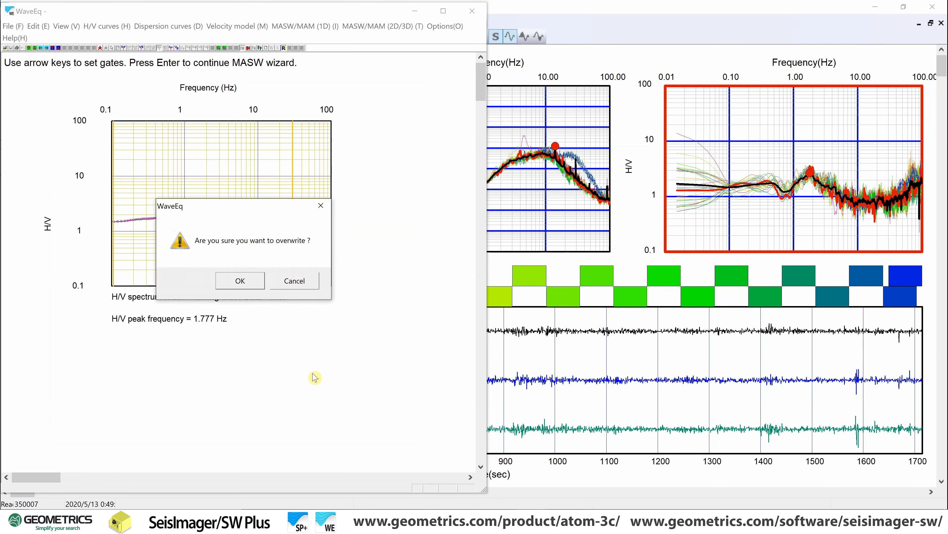
left_click(240, 281)
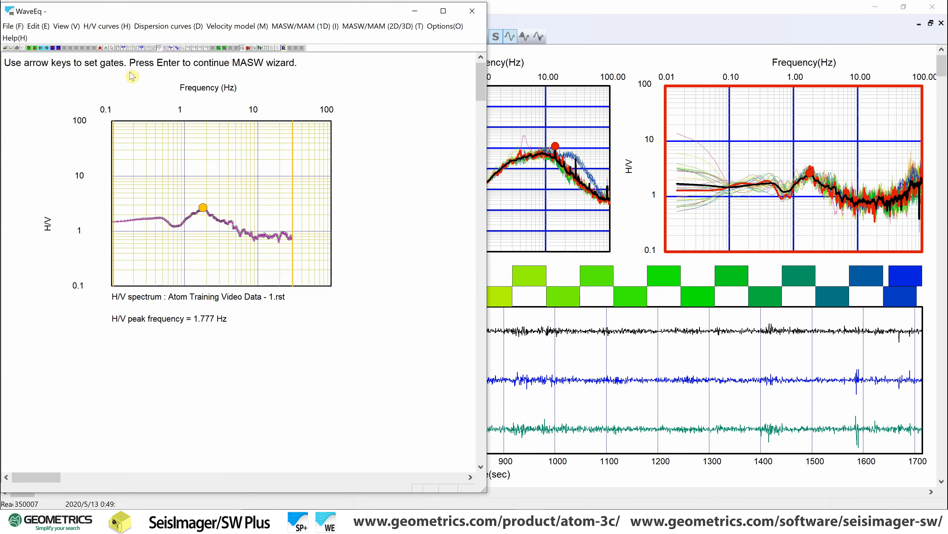
Compare the theoretical curves with the observed dispersion curve and the H/V spectrum, and maximise the window on the H/V plot
key("Return")
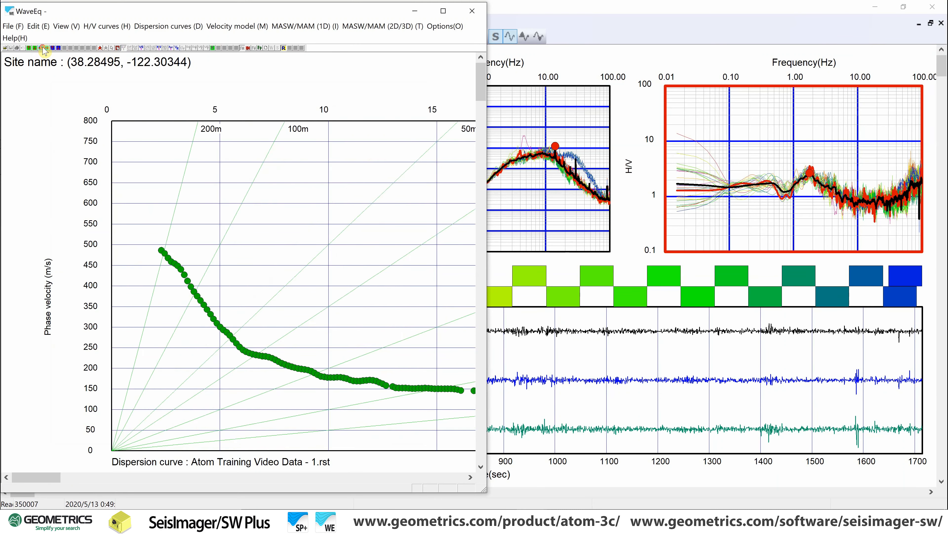
left_click(100, 48)
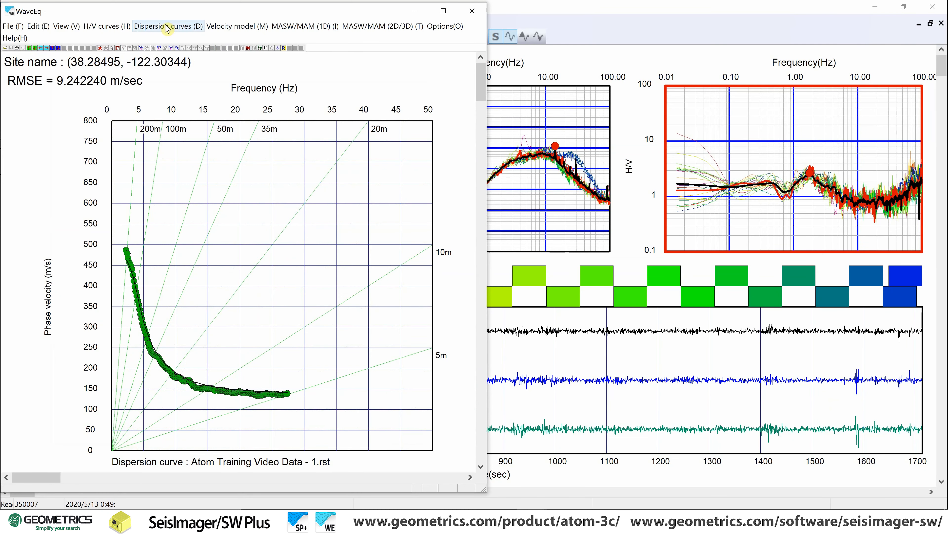
left_click(159, 48)
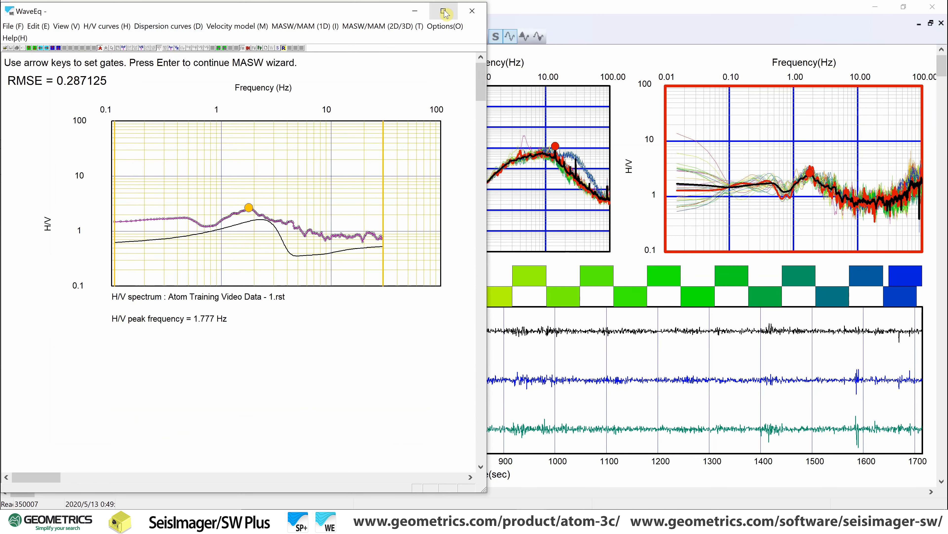
left_click(456, 6)
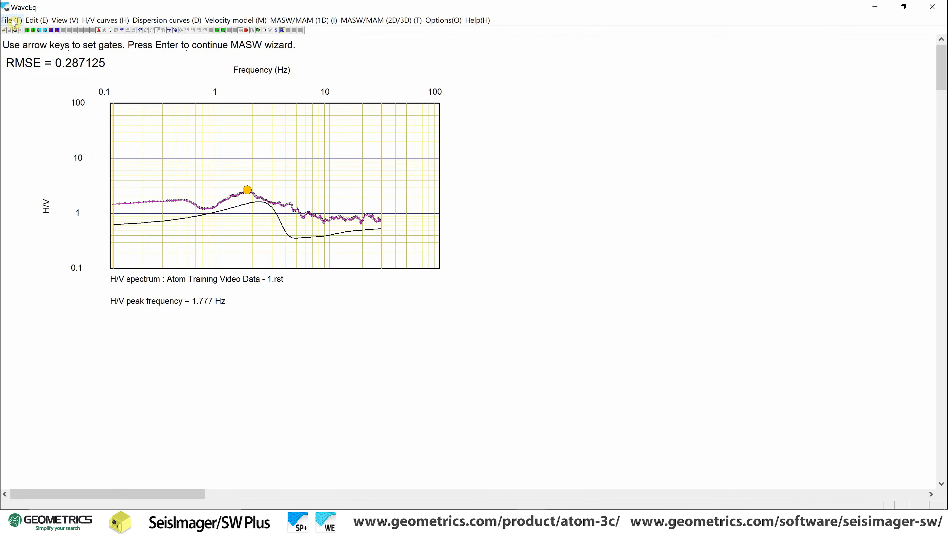
left_click(13, 22)
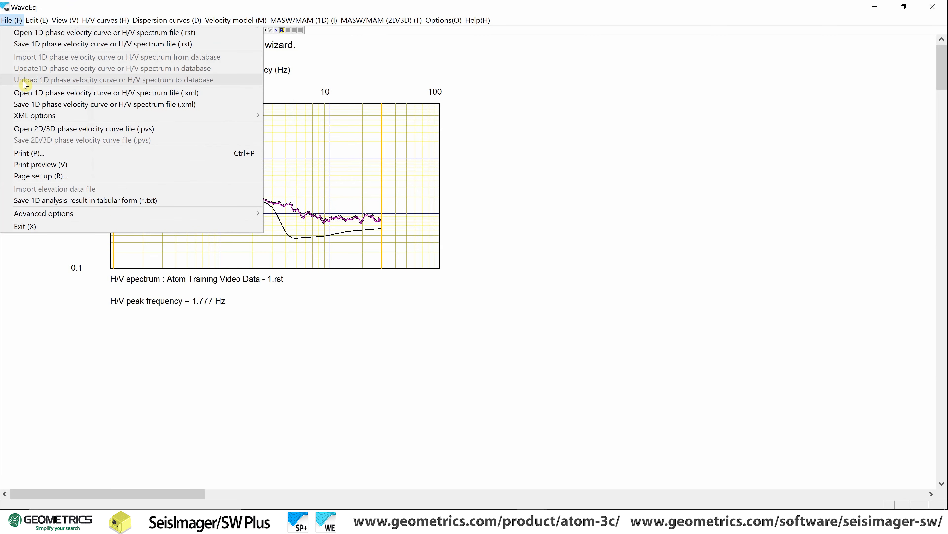
left_click(117, 4)
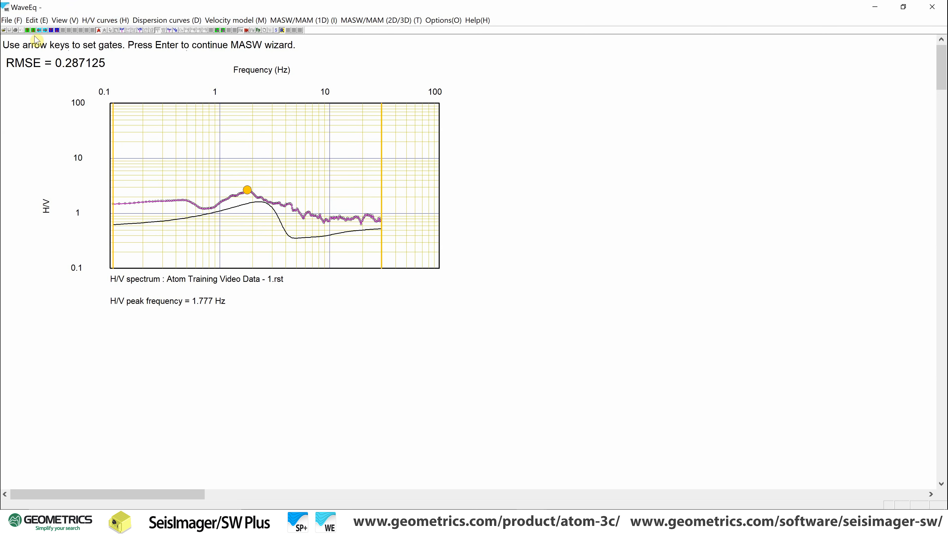
left_click(13, 20)
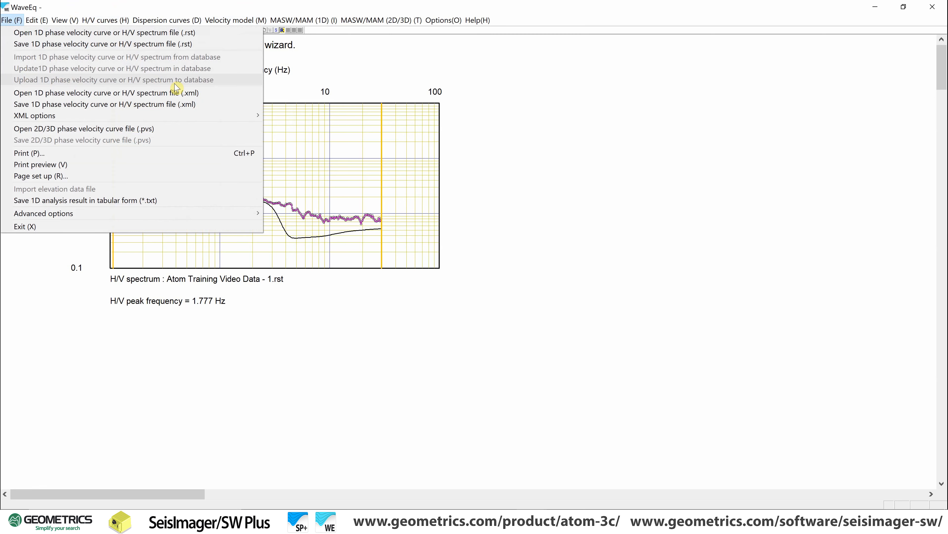
left_click(744, 8)
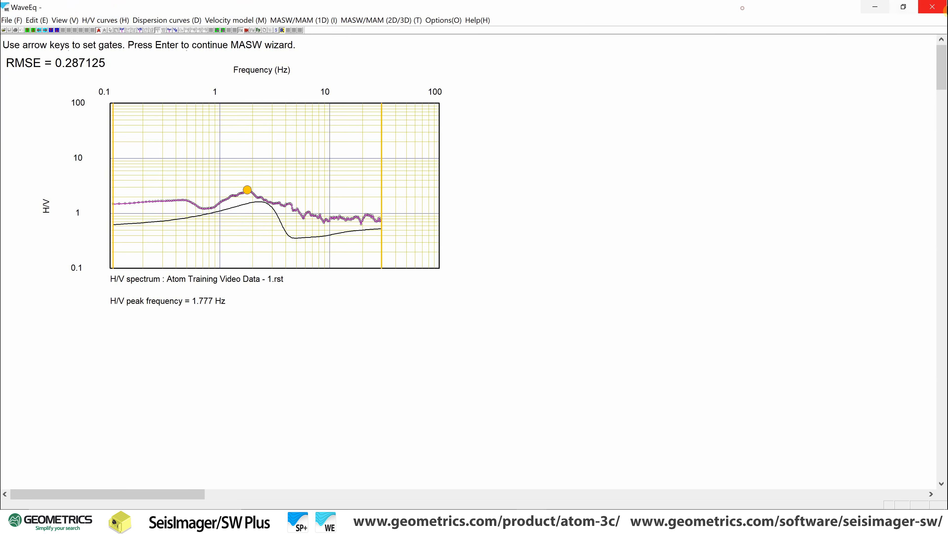
Minimise the WaveEq and SPACPlus windows to return to the desktop
left_click(878, 8)
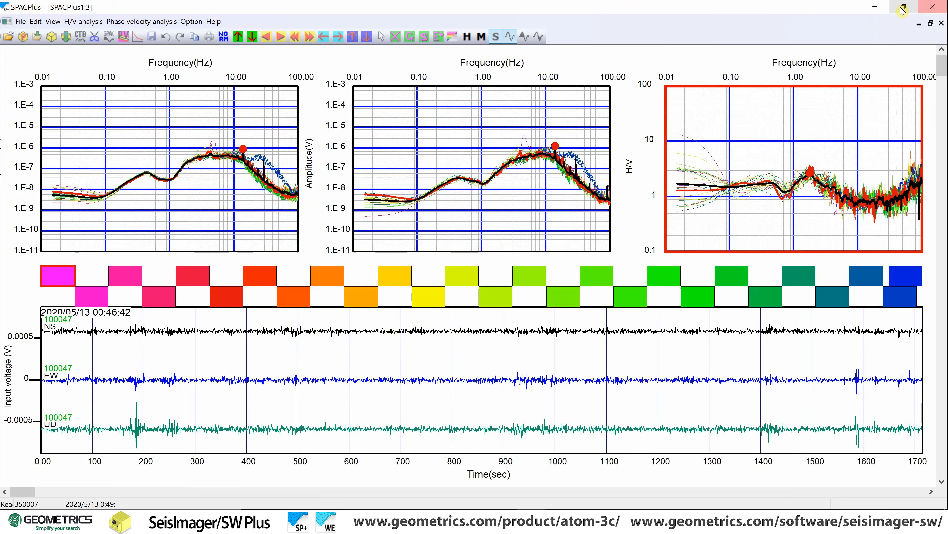
left_click(876, 7)
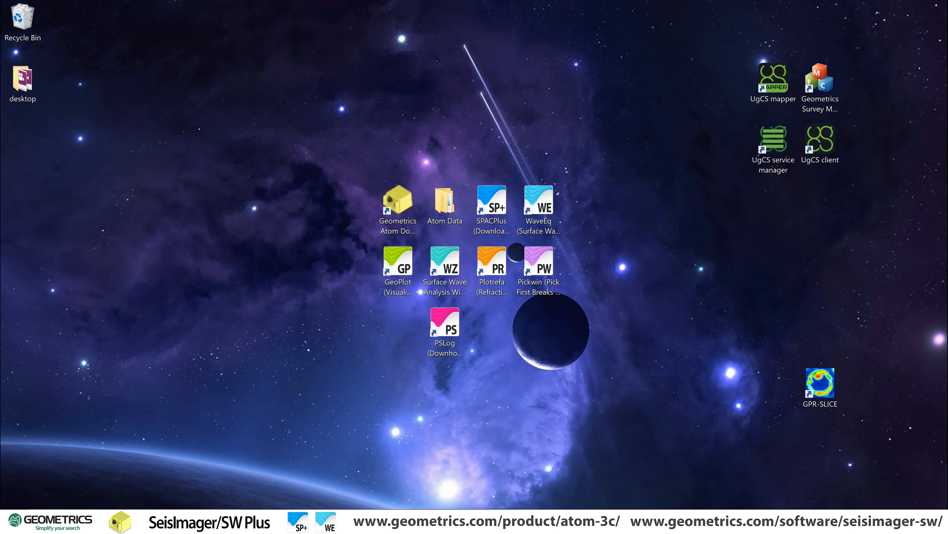